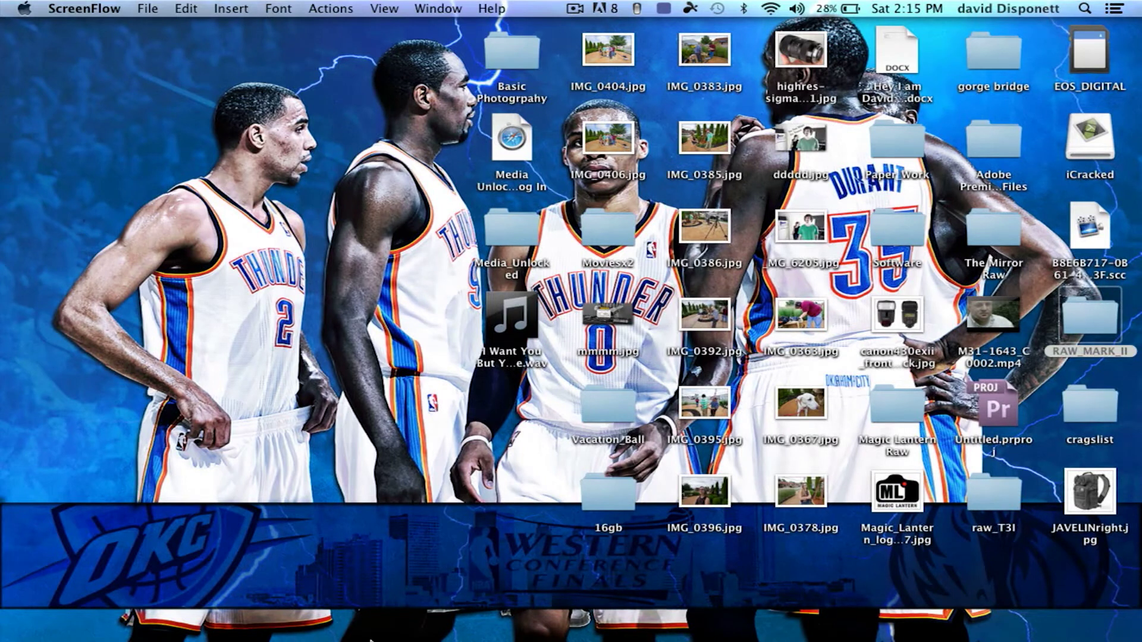
Launch RAWMagic from the Dock and select the RAW_MARK_II folder on the Desktop
{"action": "mouse_move", "coordinate": [472, 640]}
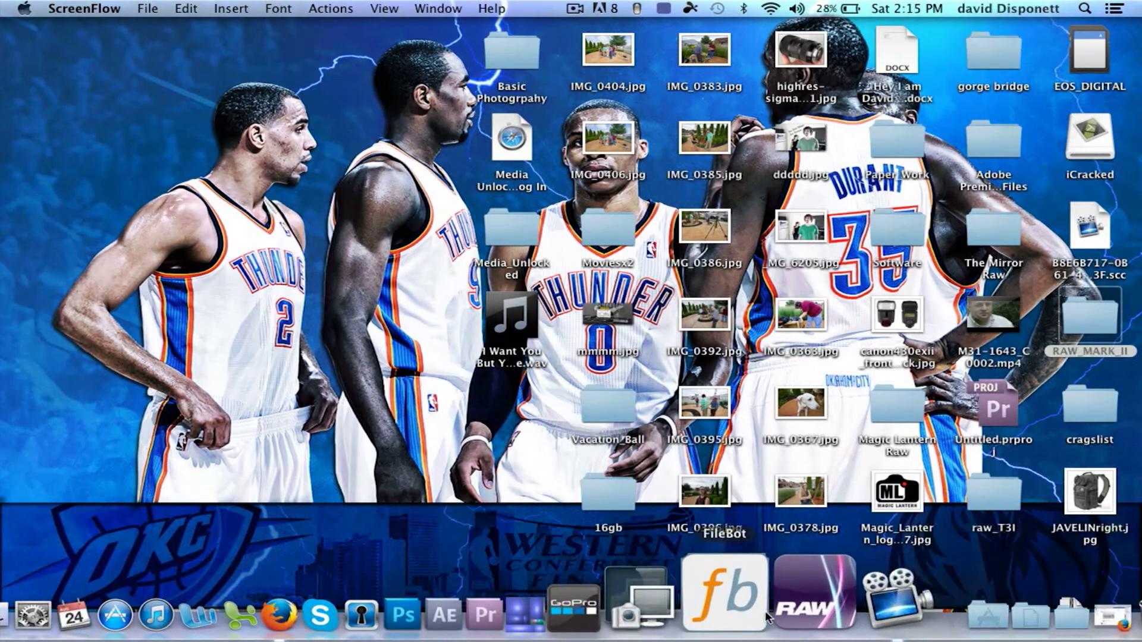
{"action": "left_click", "coordinate": [779, 608]}
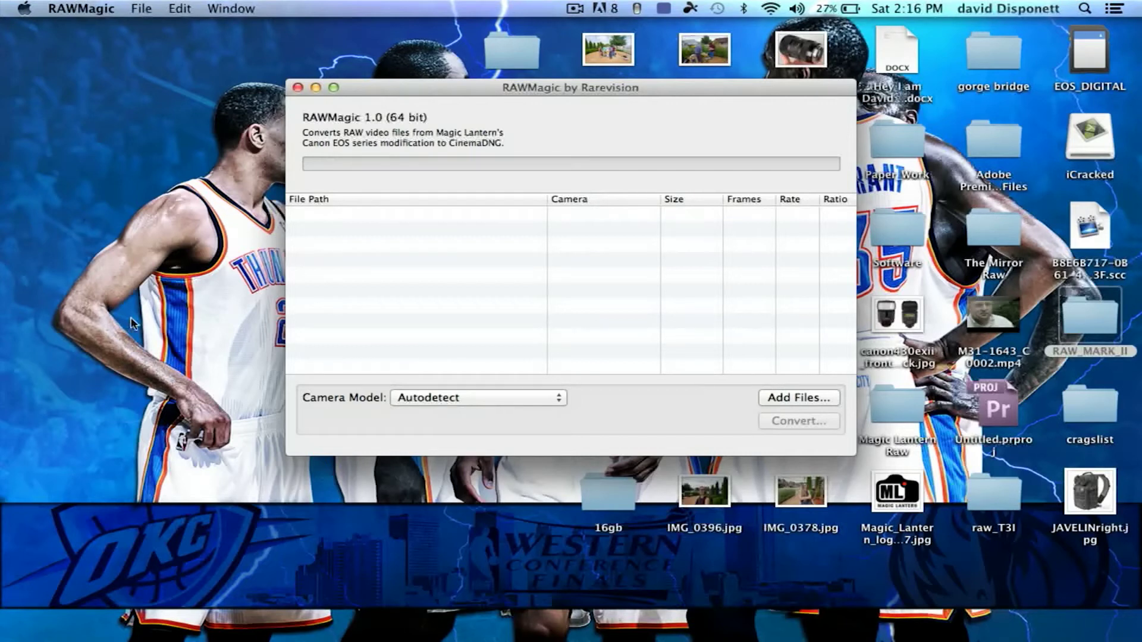
{"action": "left_click", "coordinate": [1088, 319]}
Add M15-1550.RAW from RAW_MARK_II to RAWMagic's queue and choose camera Canon EOS 5D Mark II
{"action": "double_click", "coordinate": [1089, 319]}
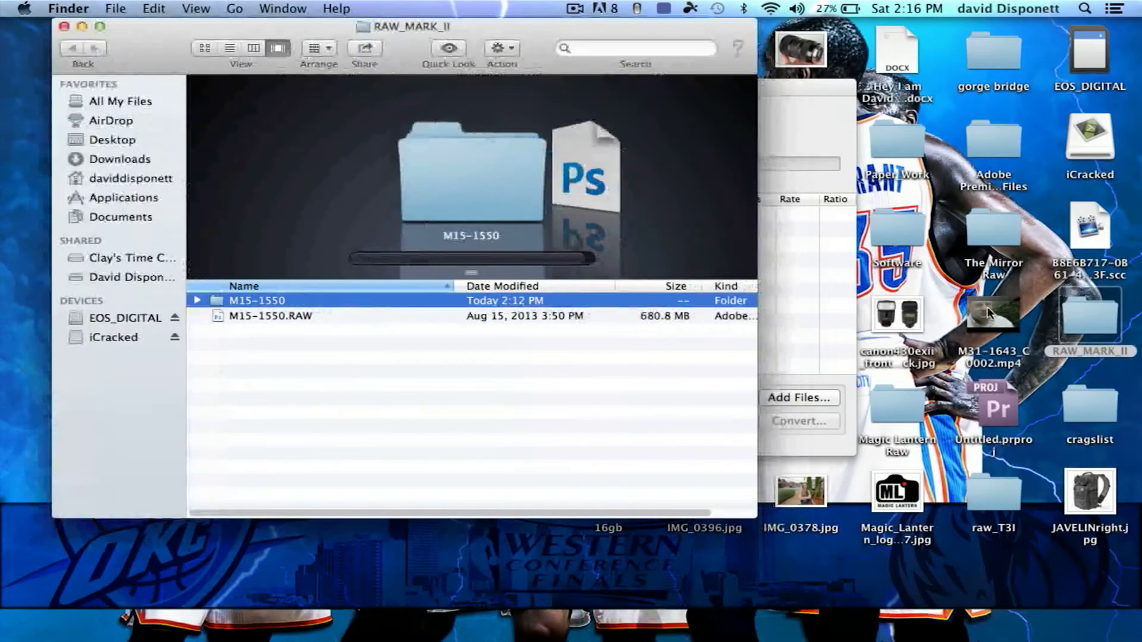
{"action": "left_click_drag", "start_coordinate": [139, 35], "coordinate": [793, 145]}
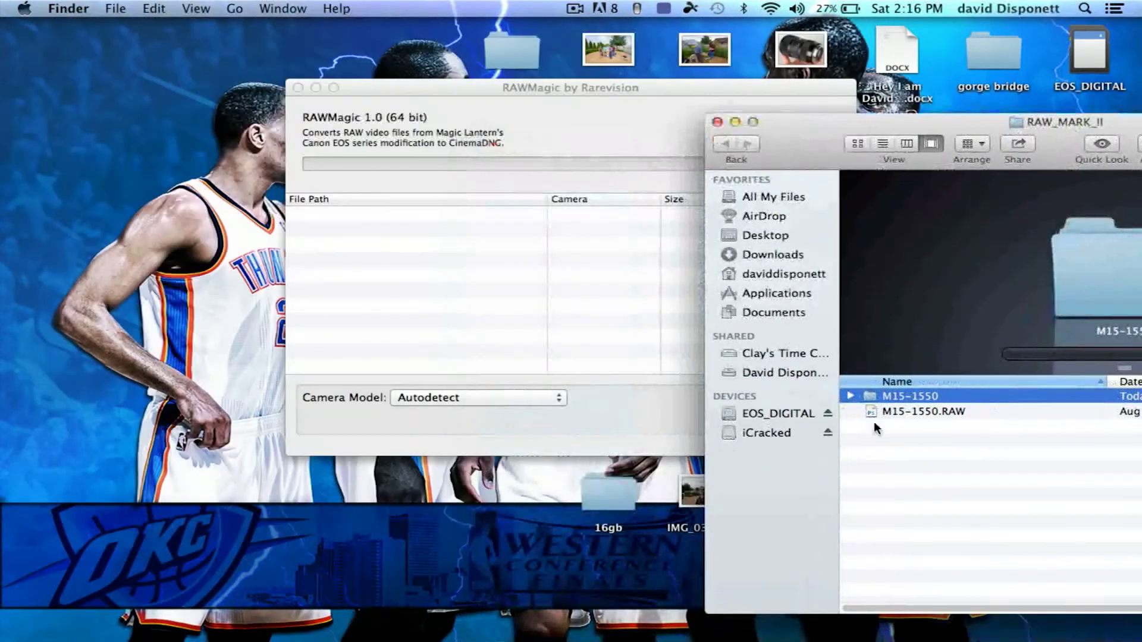
{"action": "left_click_drag", "start_coordinate": [898, 413], "coordinate": [385, 291]}
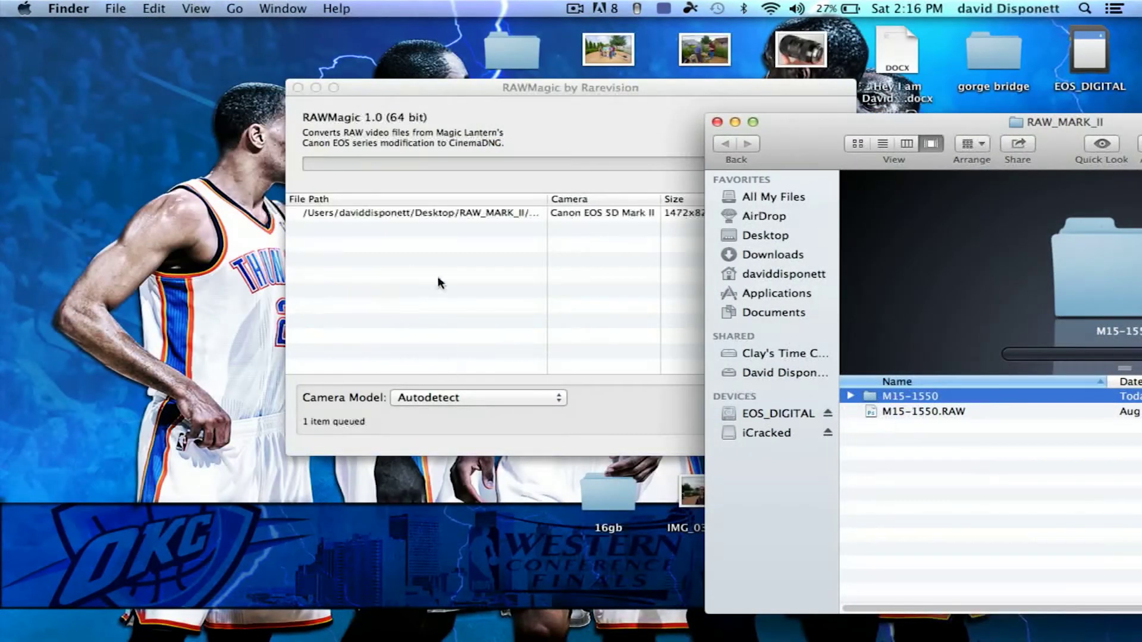
{"action": "left_click_drag", "start_coordinate": [766, 159], "coordinate": [559, 180]}
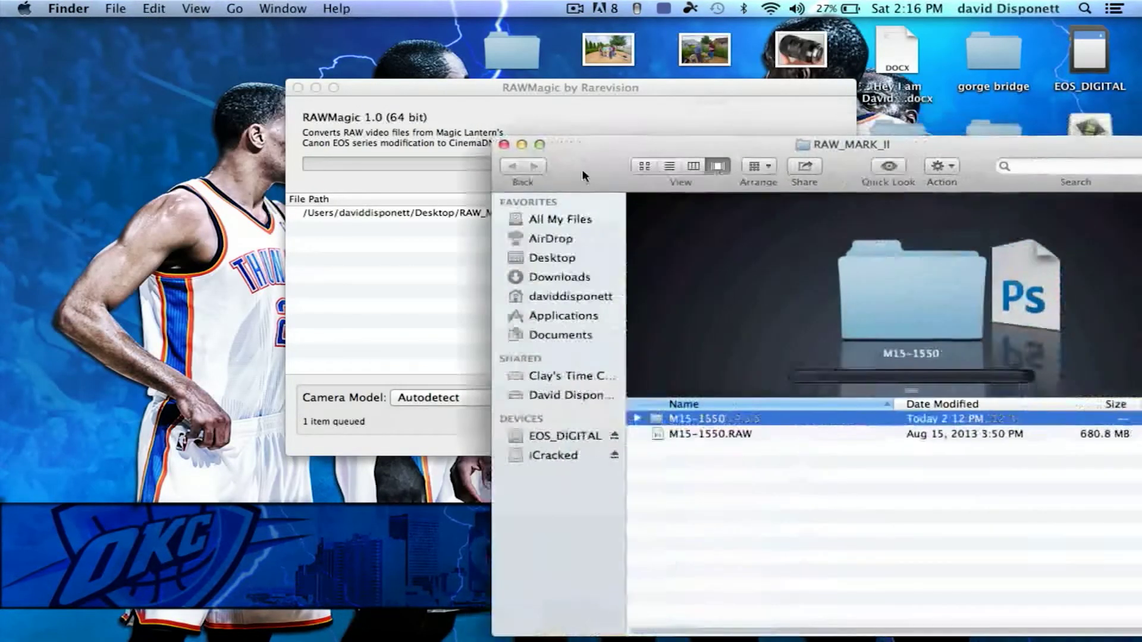
{"action": "left_click", "coordinate": [511, 143]}
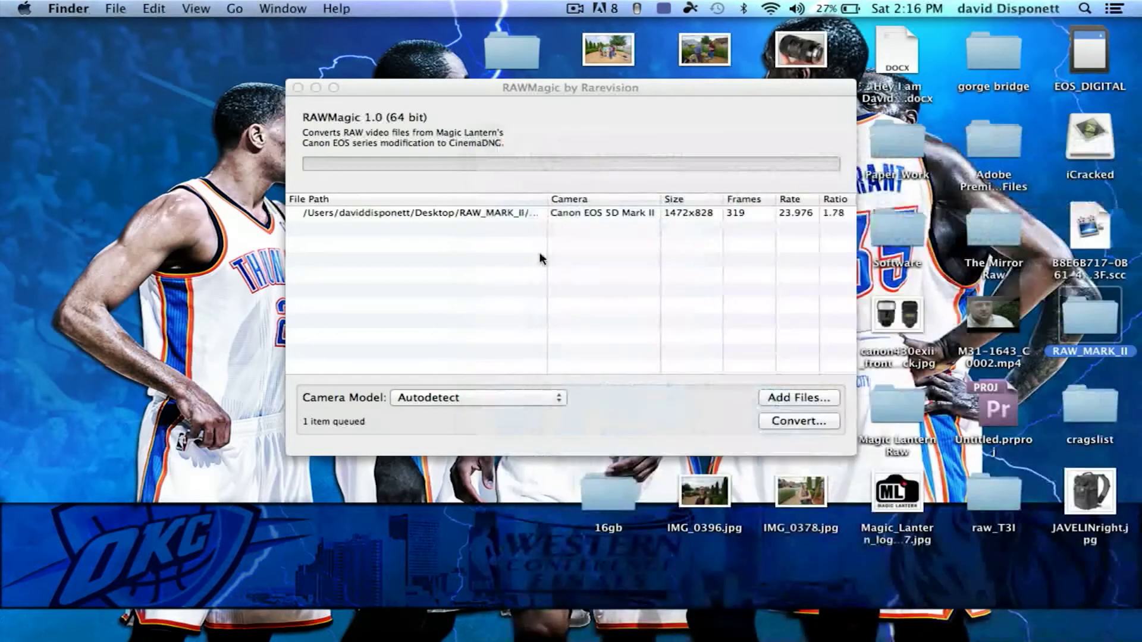
{"action": "left_click", "coordinate": [476, 397]}
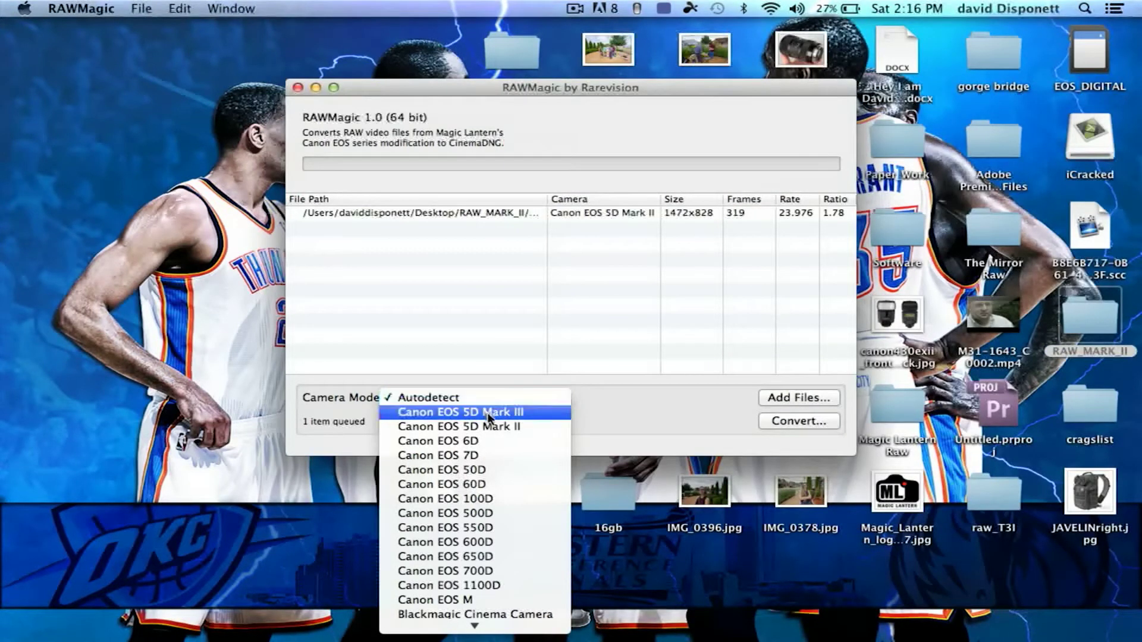
{"action": "left_click", "coordinate": [496, 426]}
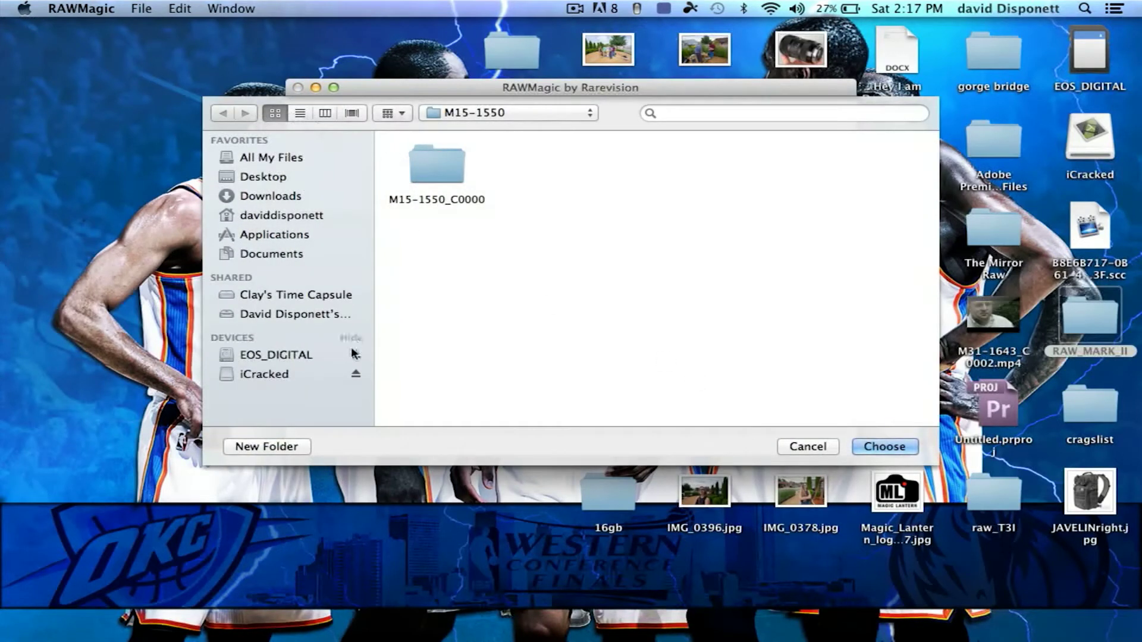
Pick Desktop > RAW_MARK_II > M15-1550 as the destination folder and start converting
{"action": "left_click", "coordinate": [283, 179]}
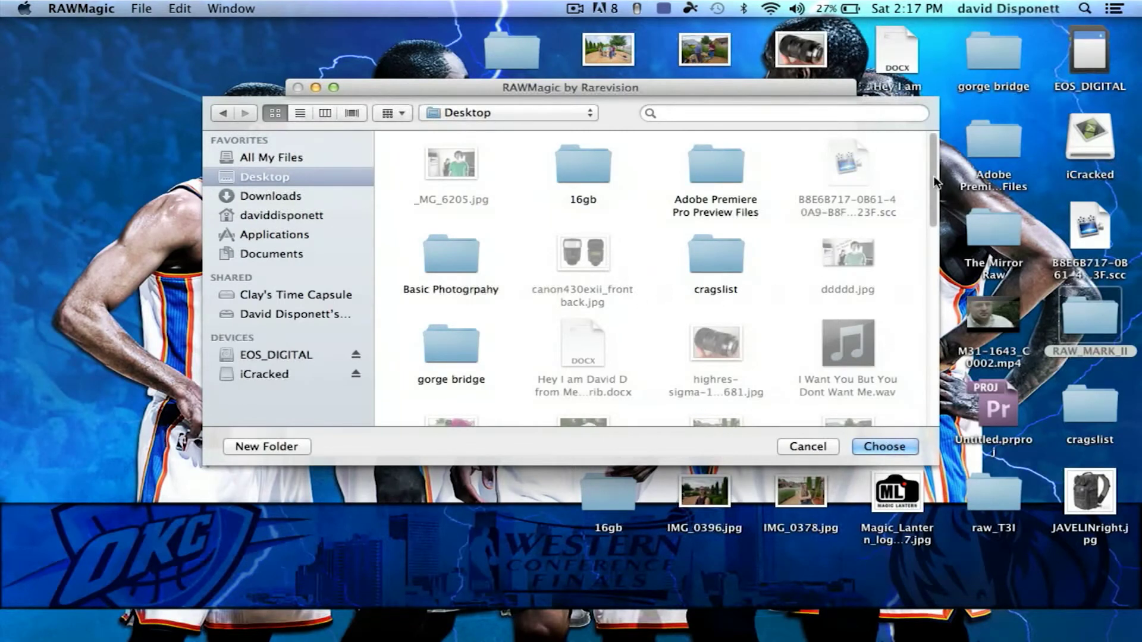
{"action": "left_click_drag", "start_coordinate": [934, 176], "coordinate": [934, 324]}
{"action": "scroll", "coordinate": [937, 392], "scroll_direction": "down", "scroll_amount": 3}
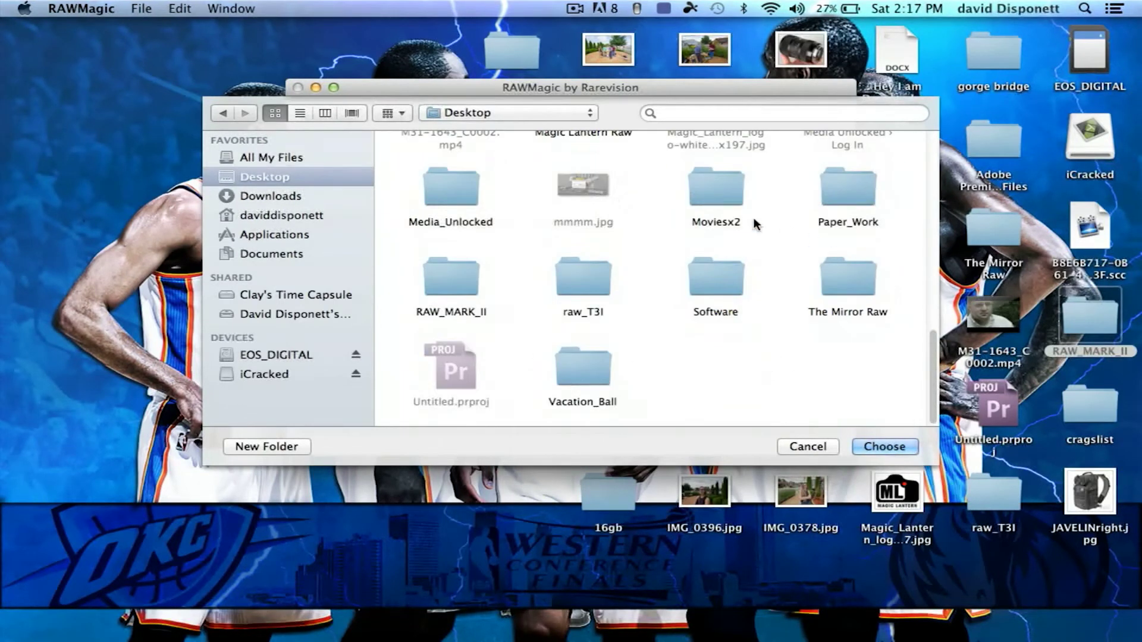
{"action": "double_click", "coordinate": [447, 279]}
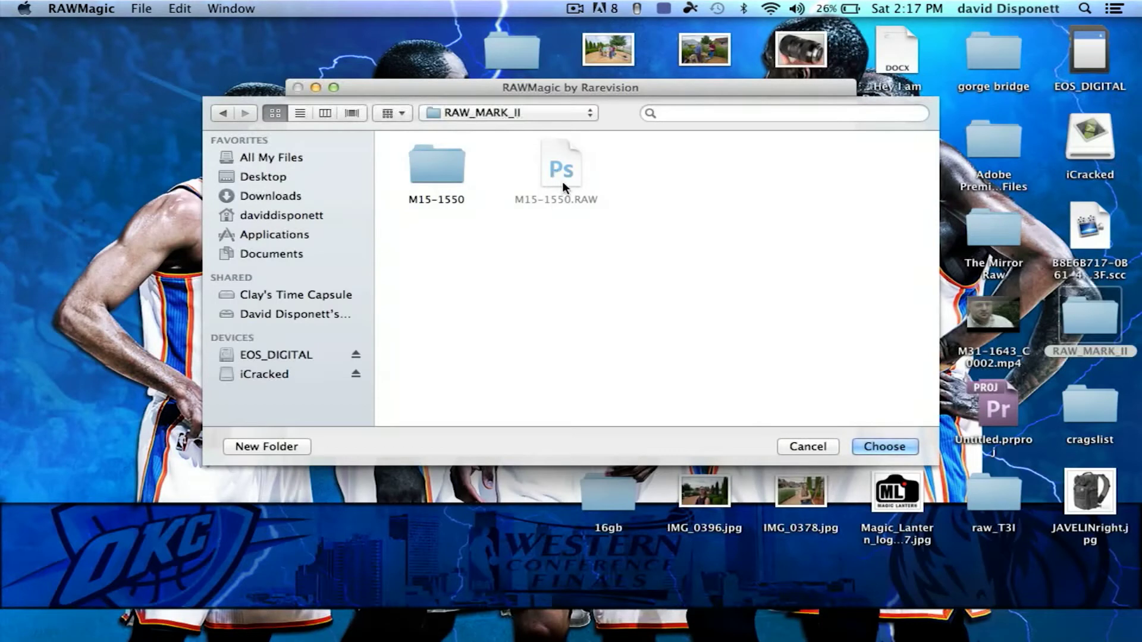
{"action": "double_click", "coordinate": [433, 168]}
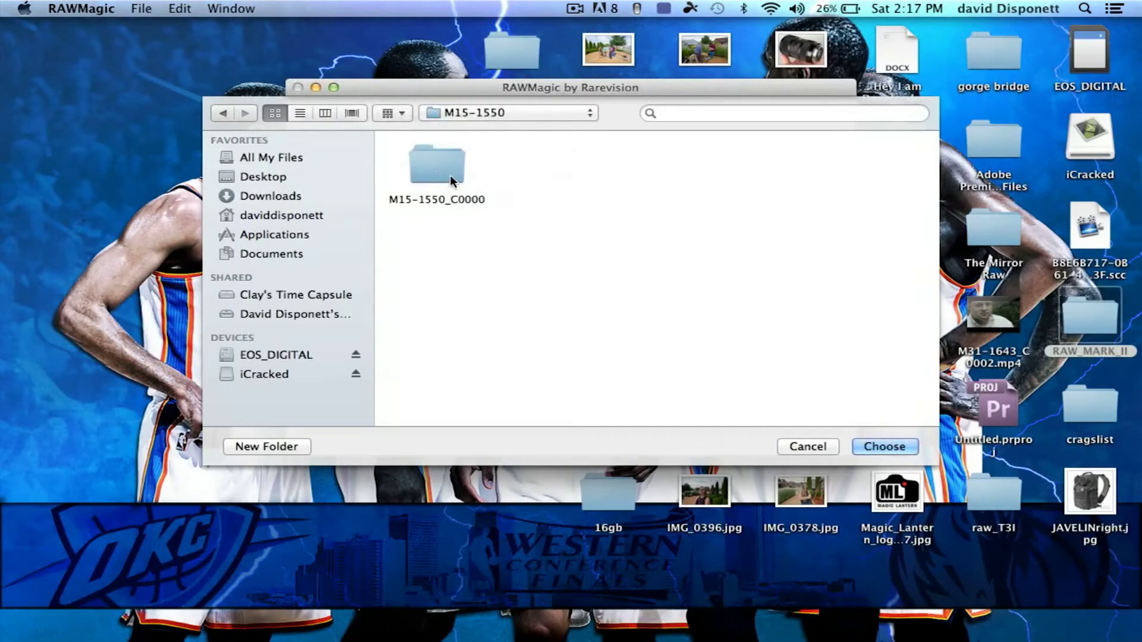
{"action": "left_click", "coordinate": [455, 195]}
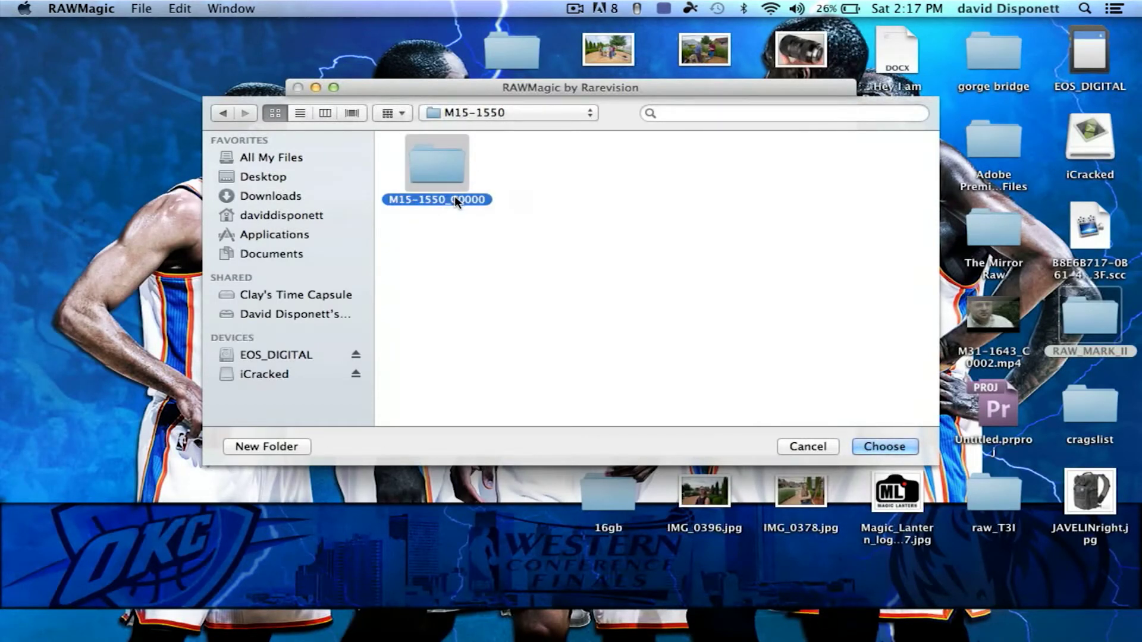
{"action": "left_click", "coordinate": [501, 294]}
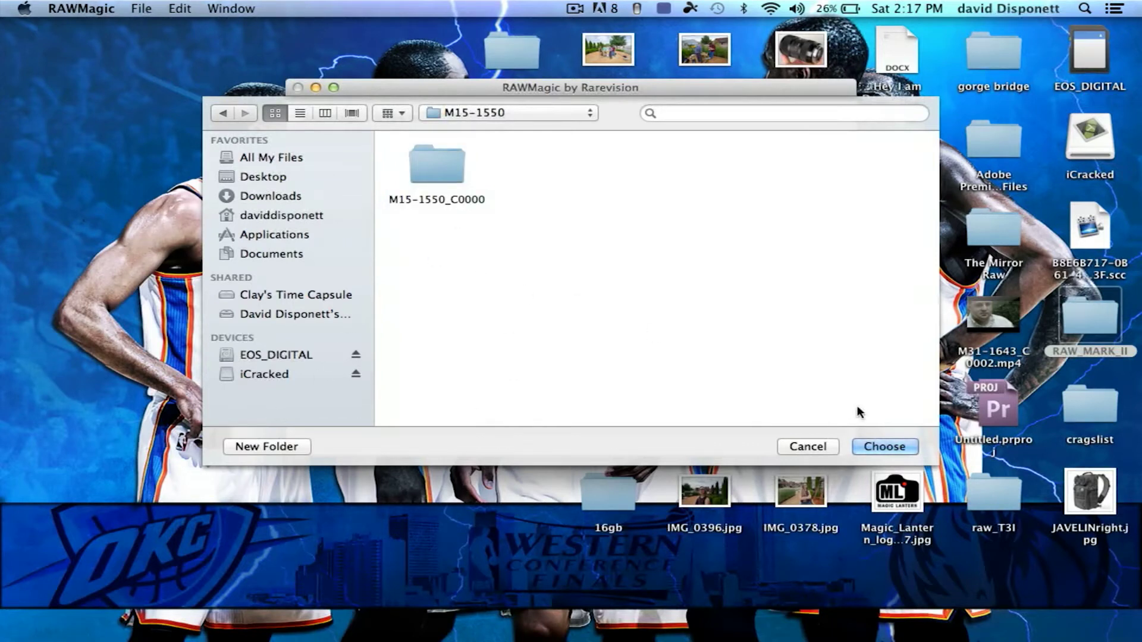
{"action": "left_click", "coordinate": [906, 448]}
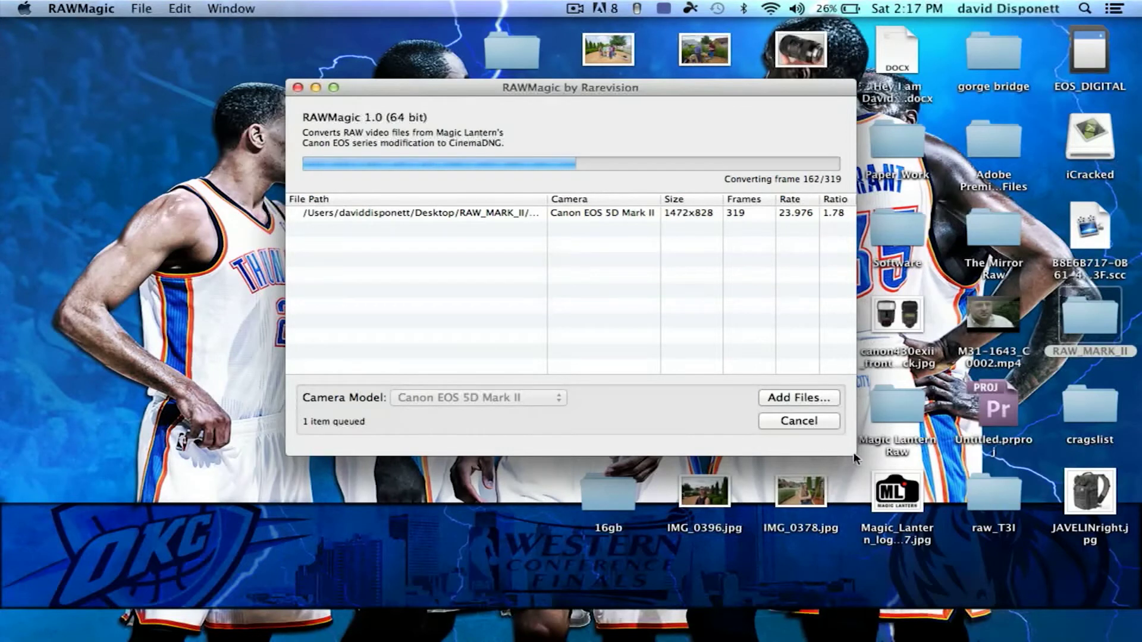
Enlarge the window to follow the 319-frame CinemaDNG conversion, then close RAWMagic when complete
{"action": "left_click_drag", "start_coordinate": [855, 454], "coordinate": [1050, 544]}
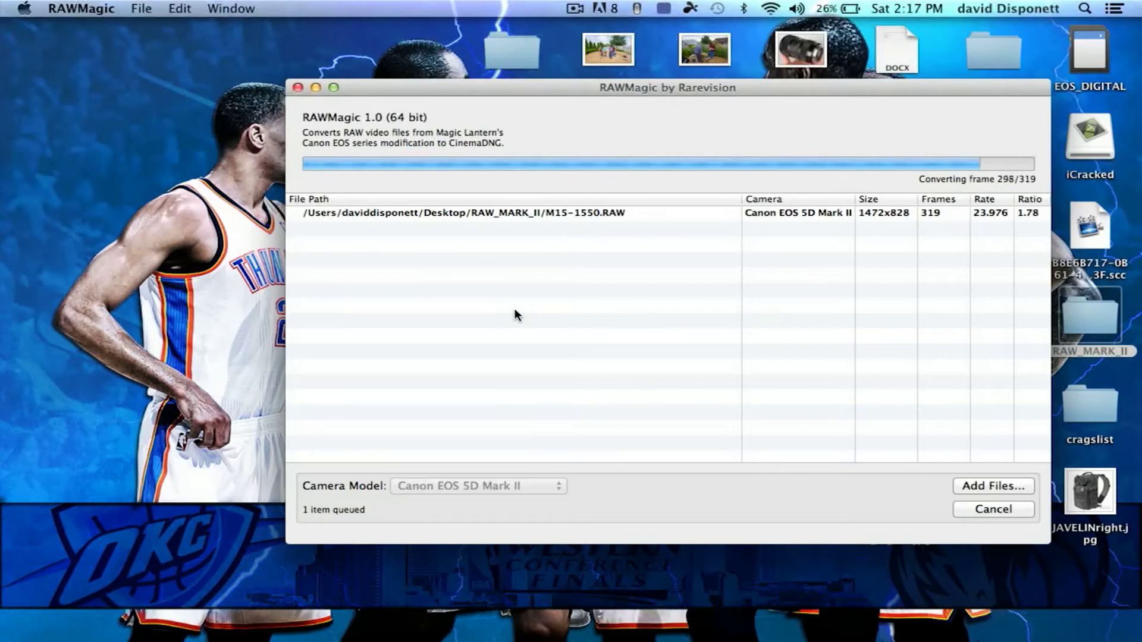
{"action": "left_click", "coordinate": [297, 87]}
Launch After Effects CS5.5 from the Dock, bringing up its Welcome screen
{"action": "mouse_move", "coordinate": [800, 619]}
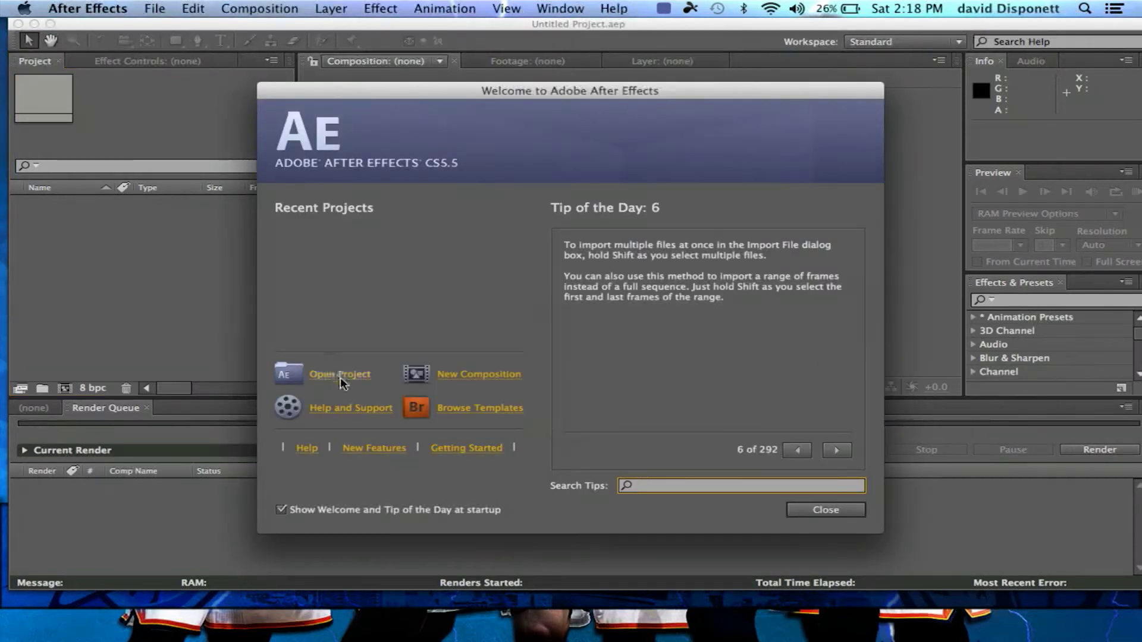
Close the Welcome screen and create a new untitled project via File > New > New Project
{"action": "left_click", "coordinate": [824, 510]}
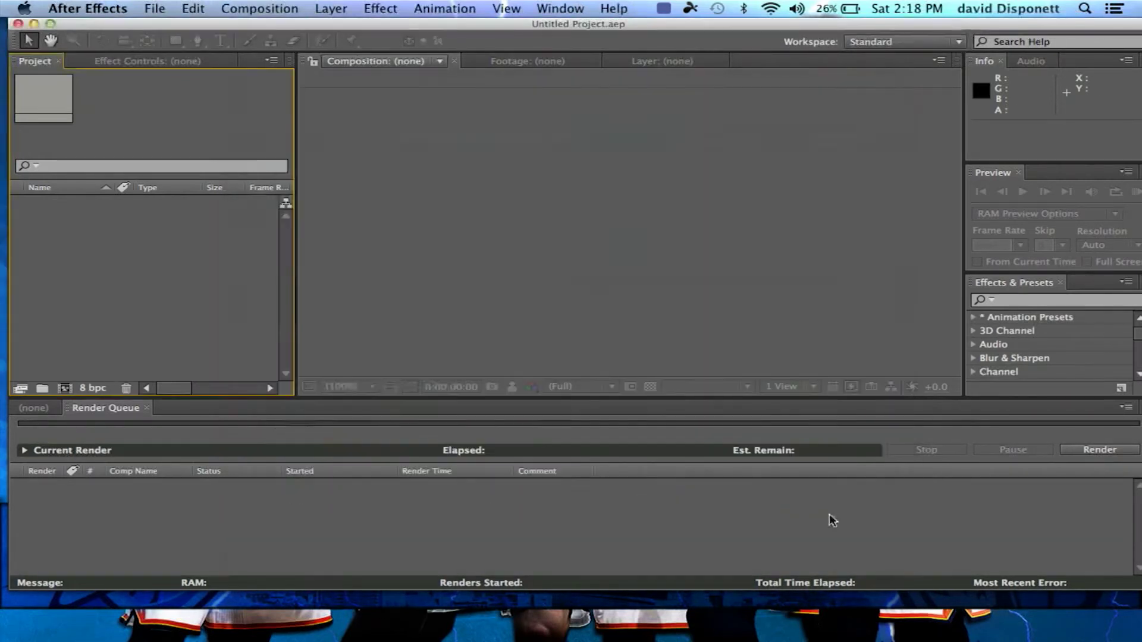
{"action": "left_click", "coordinate": [155, 8]}
{"action": "mouse_move", "coordinate": [271, 30]}
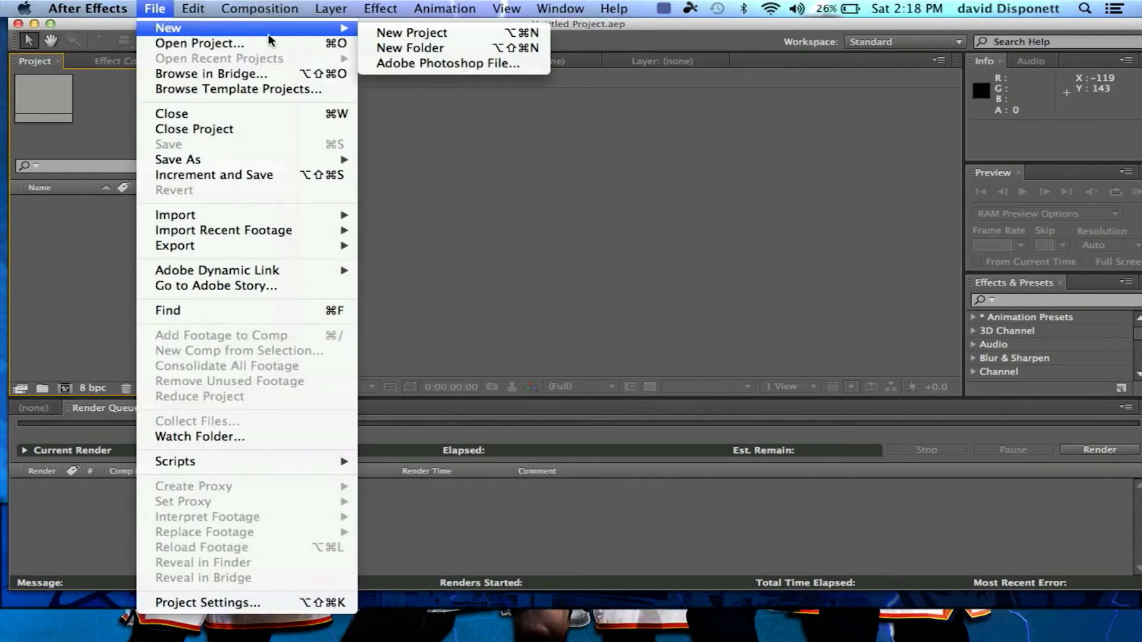
{"action": "left_click", "coordinate": [399, 33]}
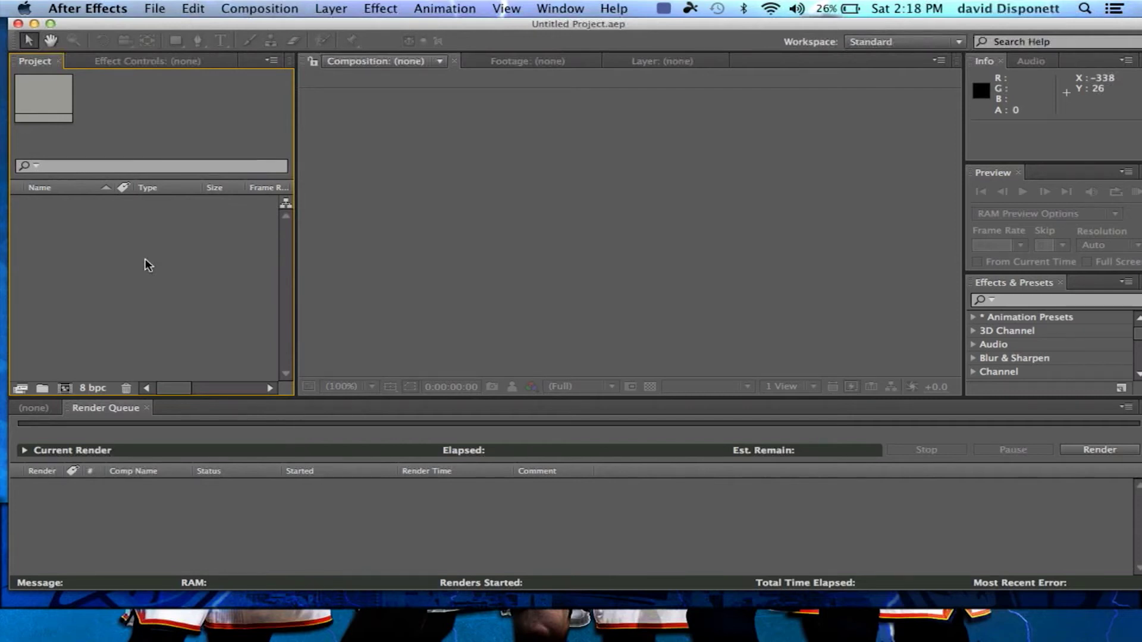
{"action": "left_click", "coordinate": [154, 8]}
{"action": "mouse_move", "coordinate": [159, 33]}
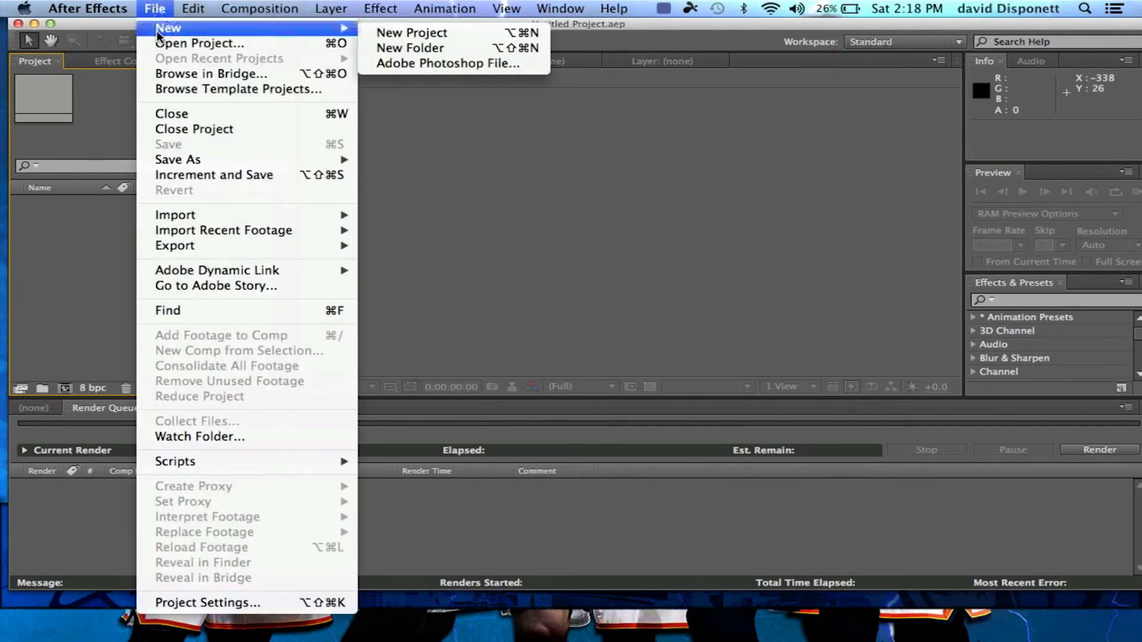
{"action": "left_click", "coordinate": [411, 33]}
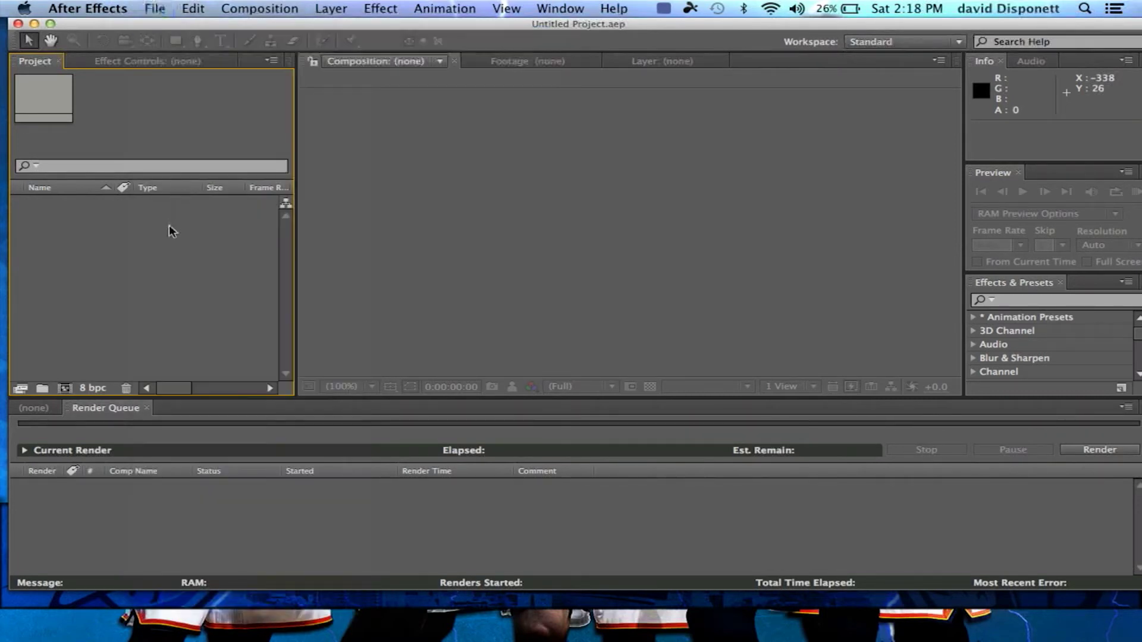
Import the first DNG from M15-1550 > M15-1550_C0000 as a Camera Raw sequence
{"action": "double_click", "coordinate": [171, 231]}
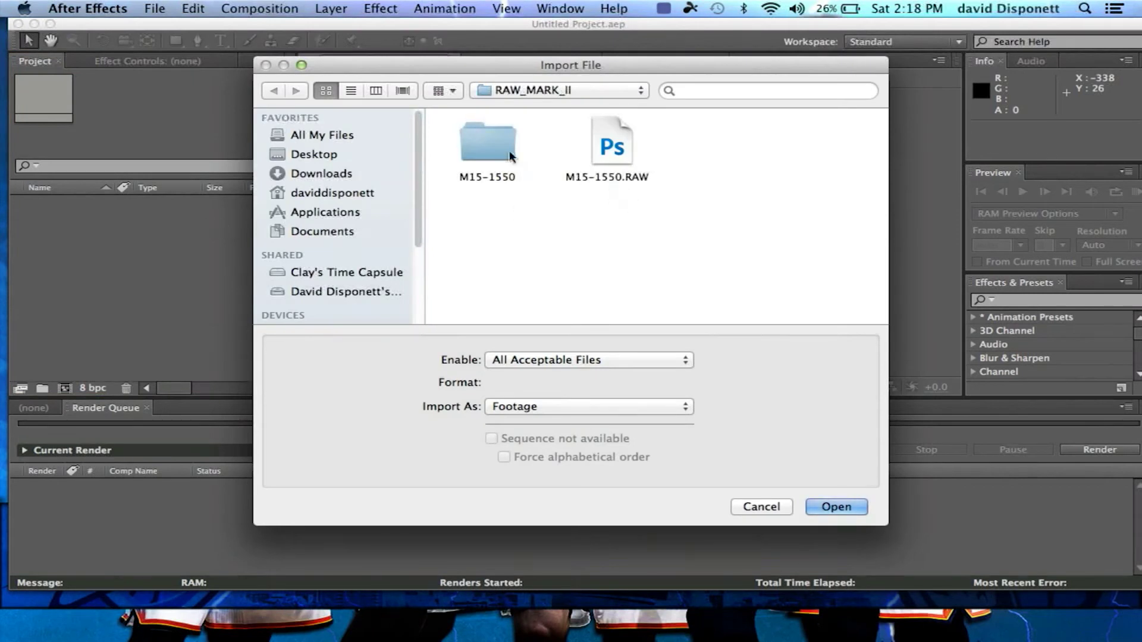
{"action": "double_click", "coordinate": [510, 156]}
{"action": "double_click", "coordinate": [506, 151]}
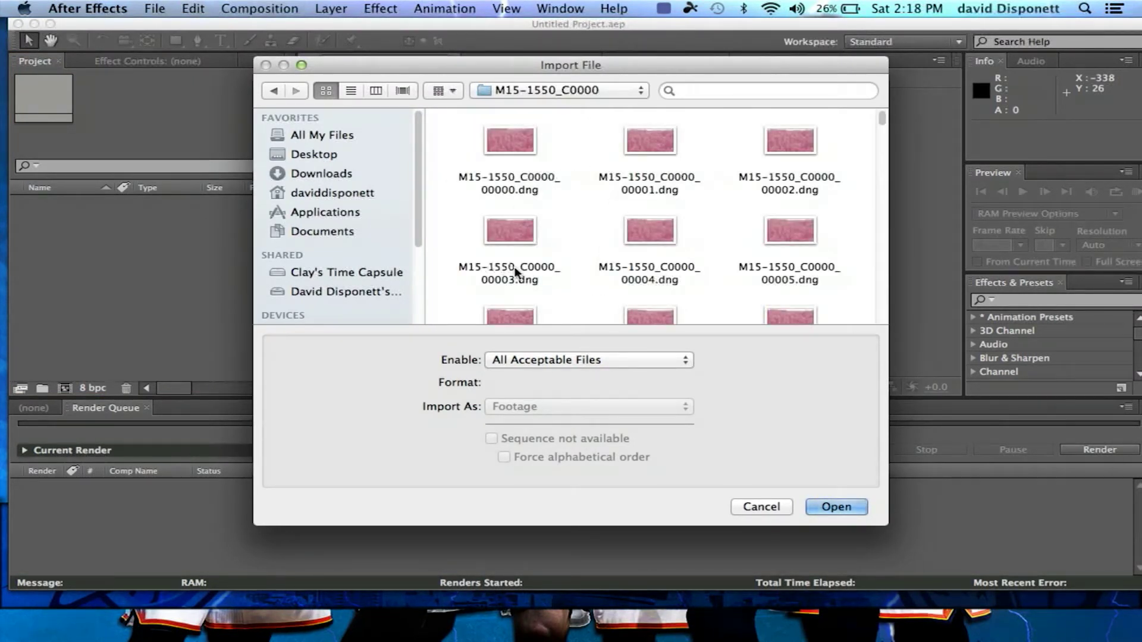
{"action": "left_click", "coordinate": [510, 154]}
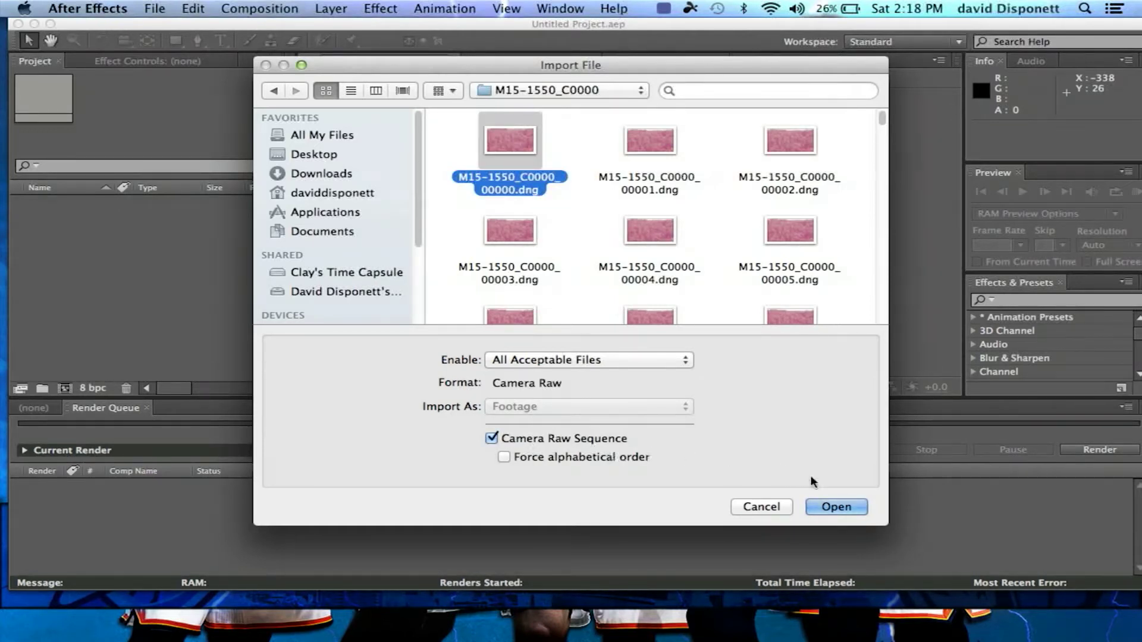
{"action": "left_click", "coordinate": [837, 507]}
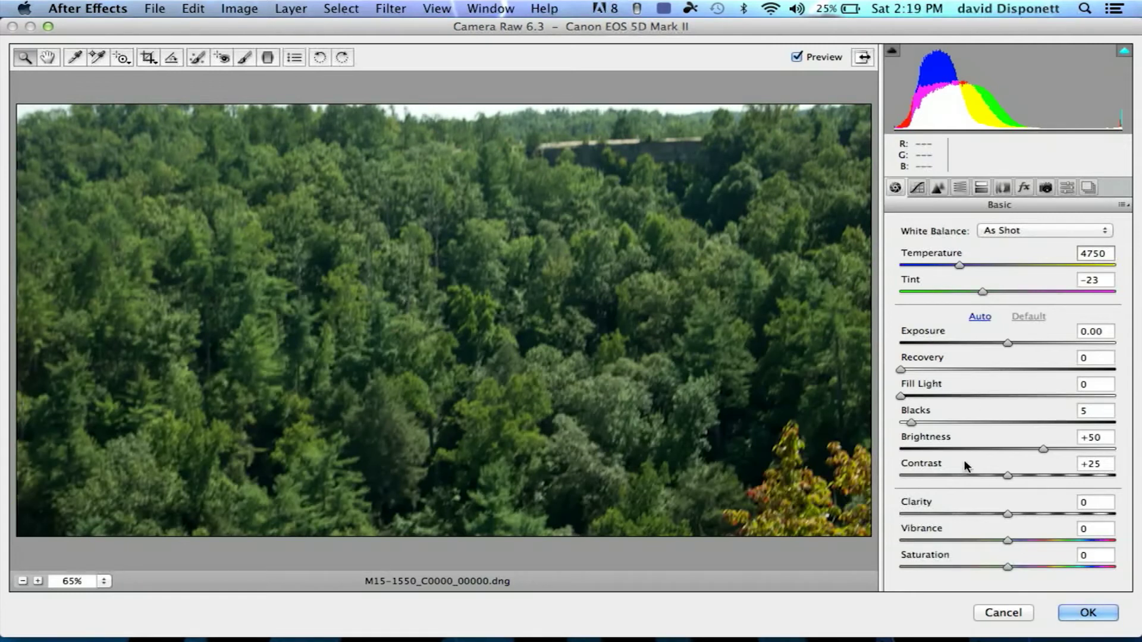
In Camera Raw, with Brightness +50 and Contrast +25, raise Clarity to +43
{"action": "left_click", "coordinate": [1054, 513]}
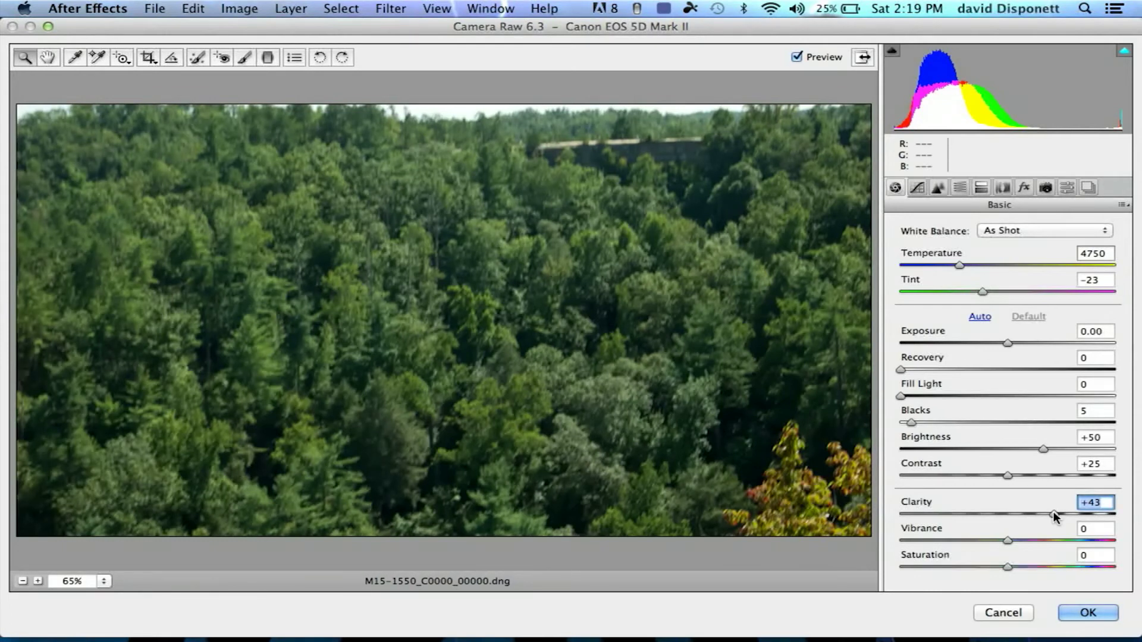
Set Recovery 100, reset Fill Light to 0, then Saturation +22, Vibrance +27 and Contrast +53
{"action": "left_click_drag", "start_coordinate": [902, 368], "coordinate": [1116, 370]}
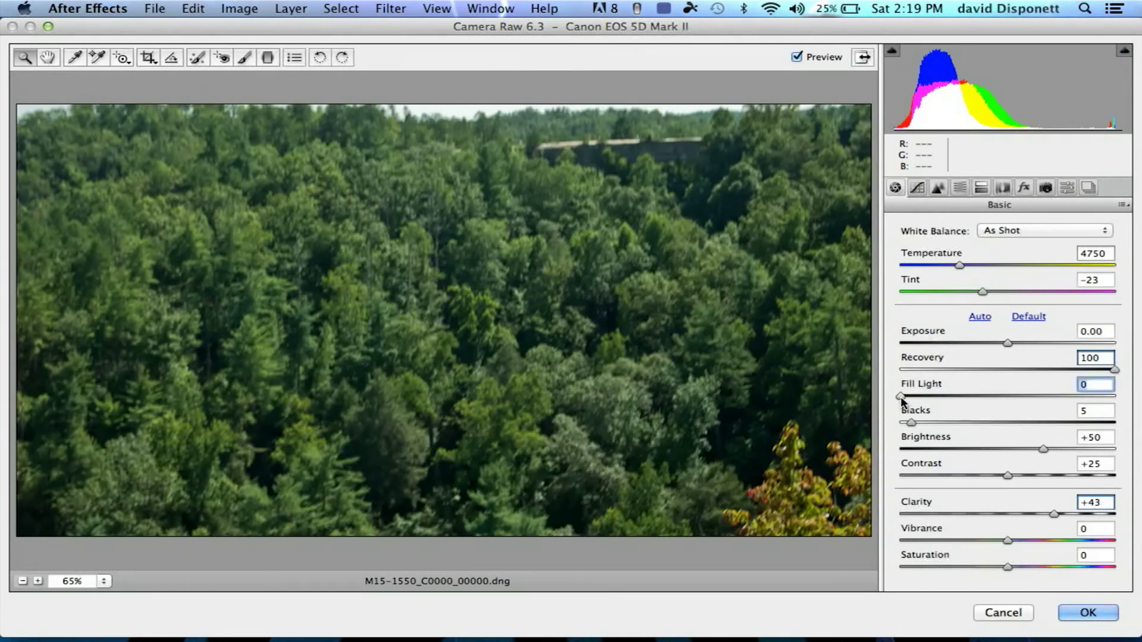
{"action": "left_click_drag", "start_coordinate": [901, 396], "coordinate": [963, 396]}
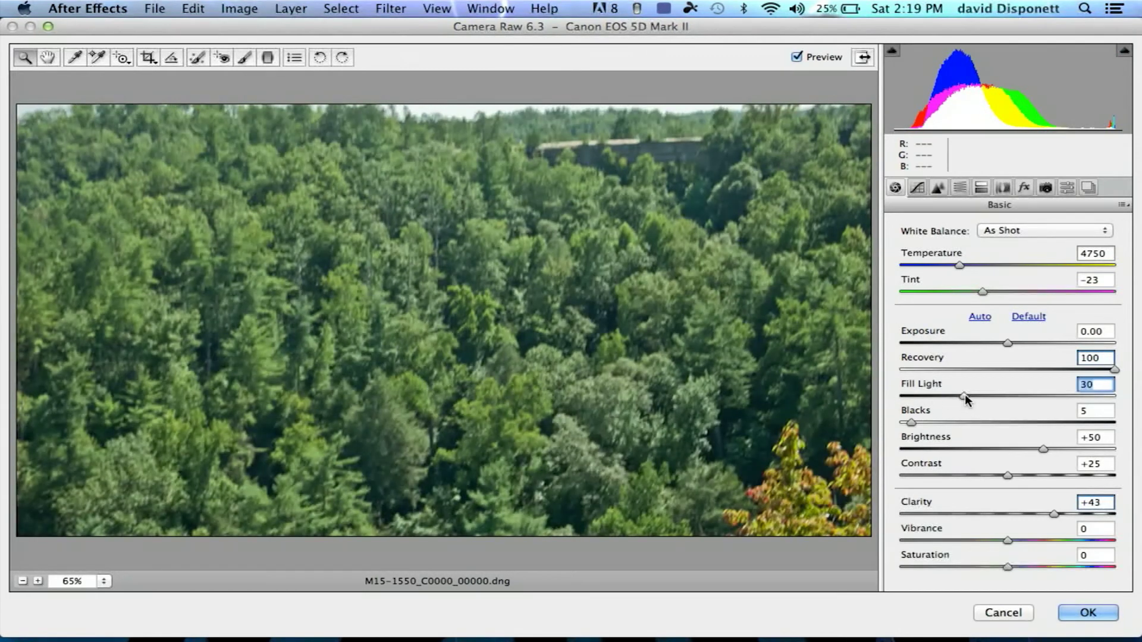
{"action": "double_click", "coordinate": [964, 396]}
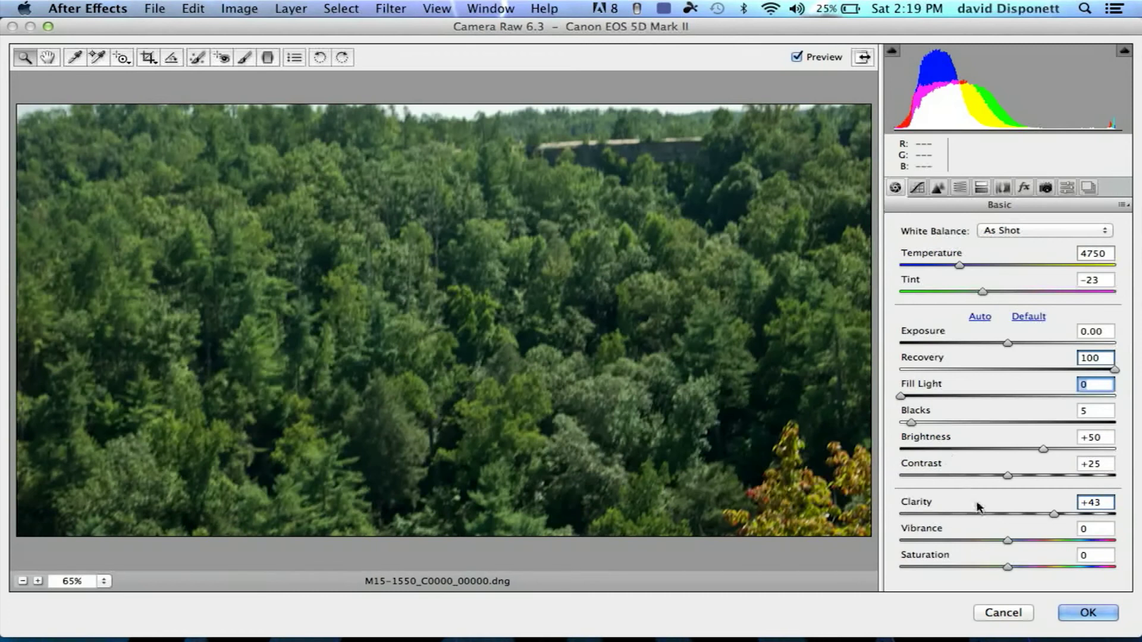
{"action": "left_click_drag", "start_coordinate": [1007, 566], "coordinate": [1030, 565]}
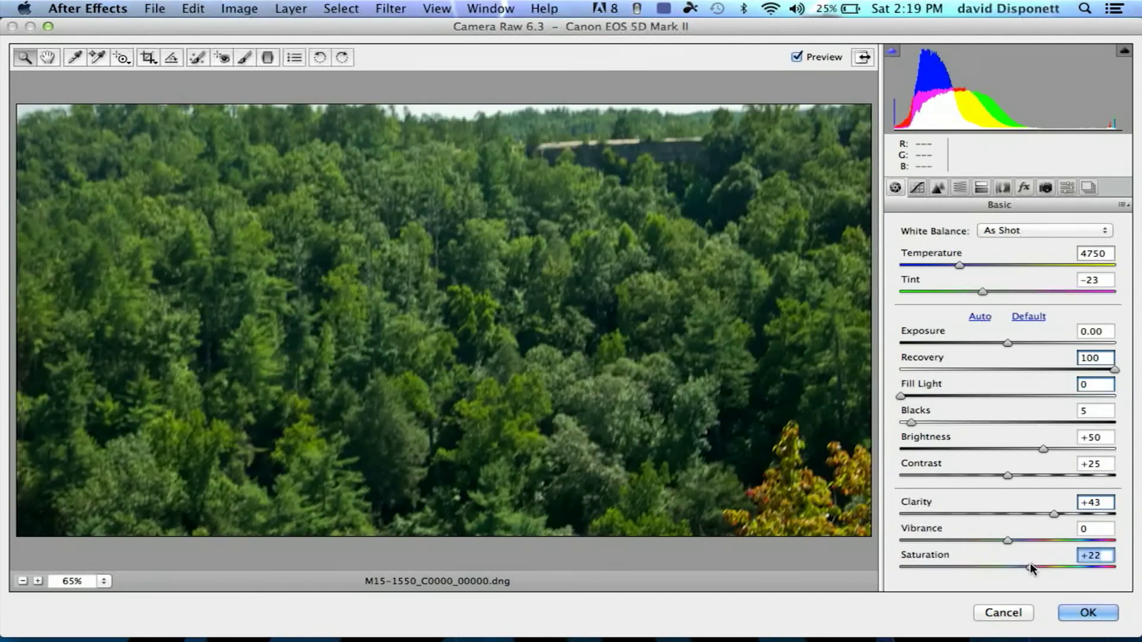
{"action": "left_click", "coordinate": [1036, 541]}
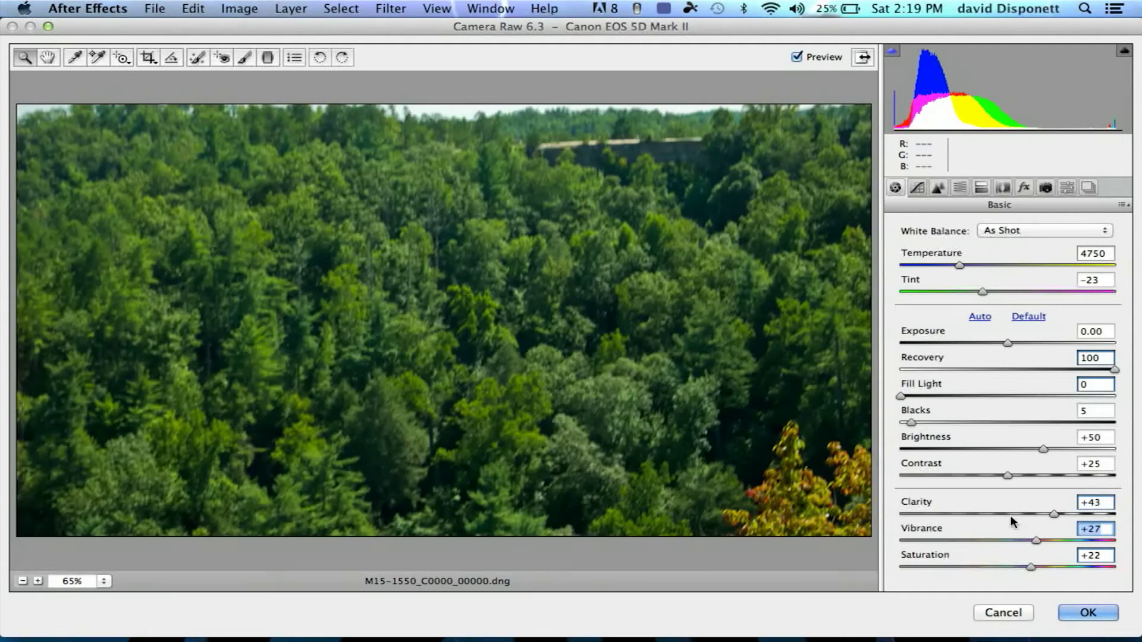
{"action": "left_click", "coordinate": [1023, 475]}
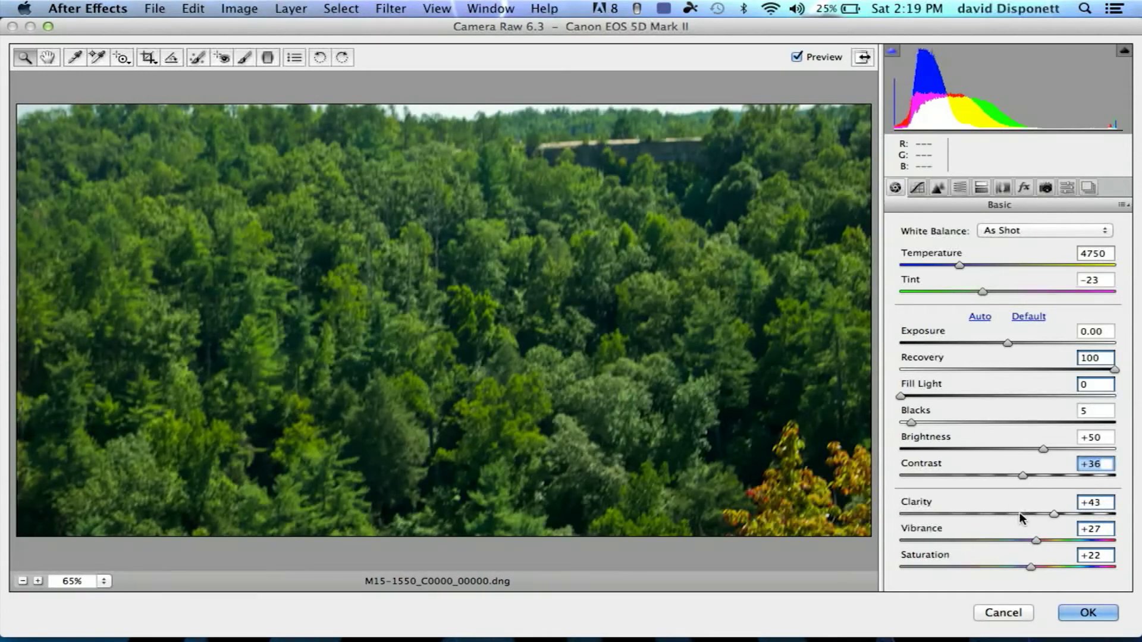
{"action": "left_click", "coordinate": [1047, 475]}
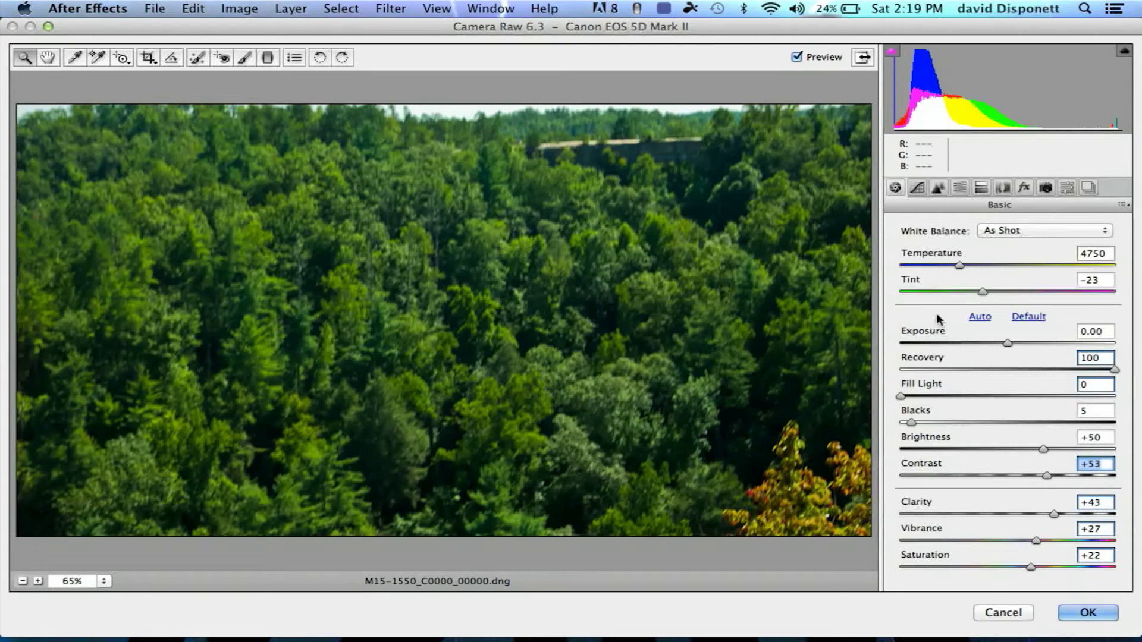
{"action": "left_click", "coordinate": [918, 188]}
Set sharpening Amount 54, Radius 1.4, Detail 38, Masking 40, then import the graded sequence
{"action": "left_click", "coordinate": [936, 188]}
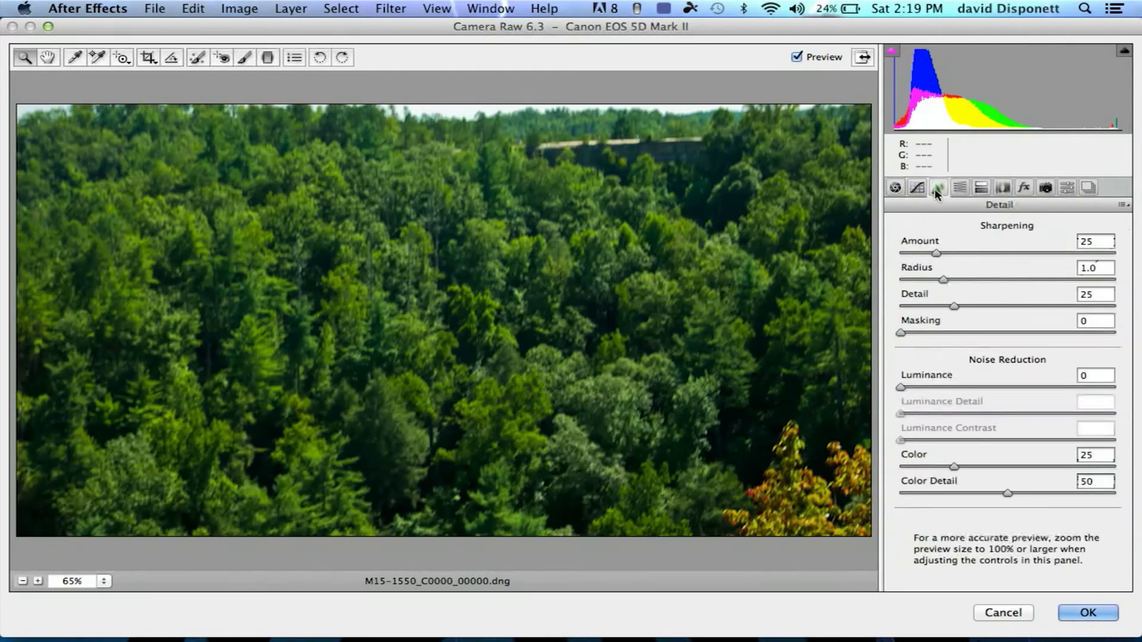
{"action": "left_click", "coordinate": [1019, 253]}
{"action": "left_click", "coordinate": [1012, 280]}
{"action": "left_click", "coordinate": [1023, 306]}
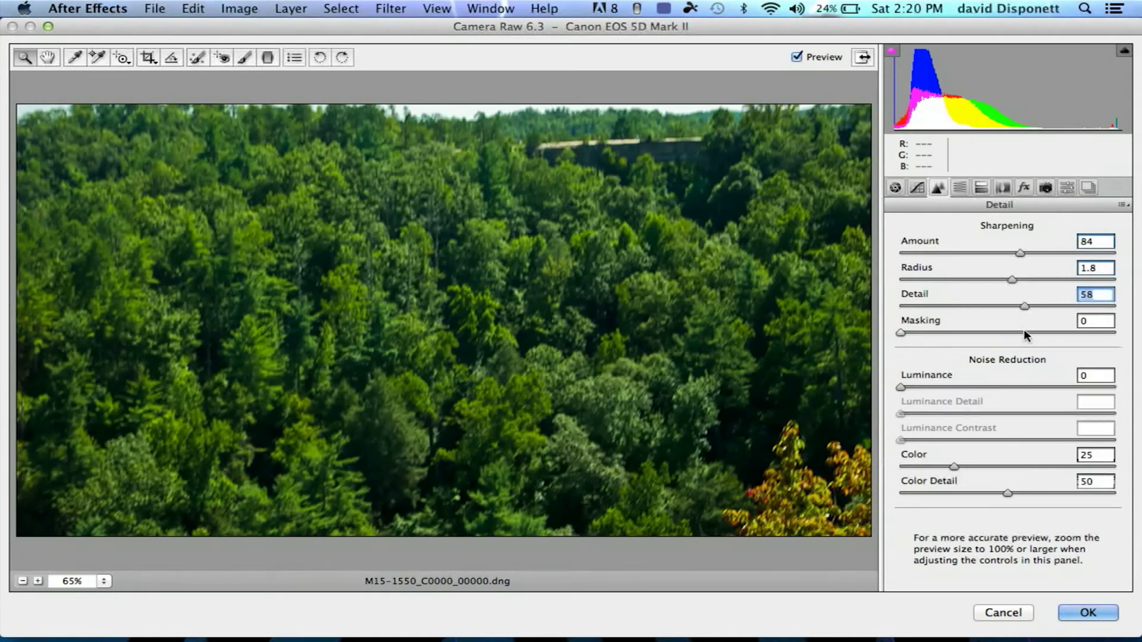
{"action": "left_click", "coordinate": [1024, 332]}
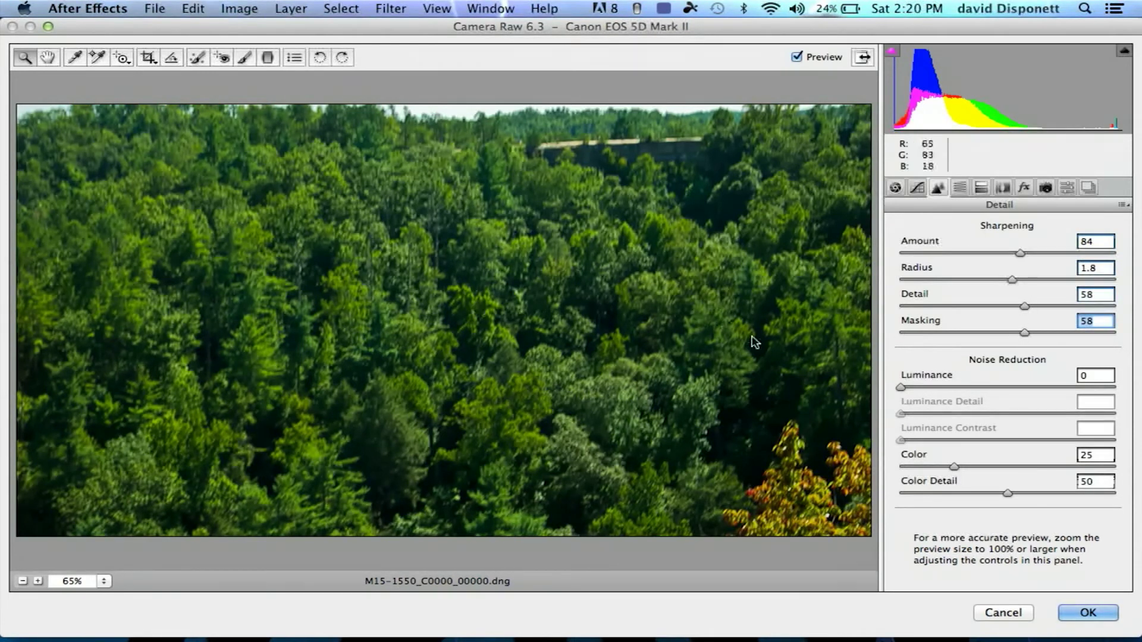
{"action": "left_click", "coordinate": [981, 305]}
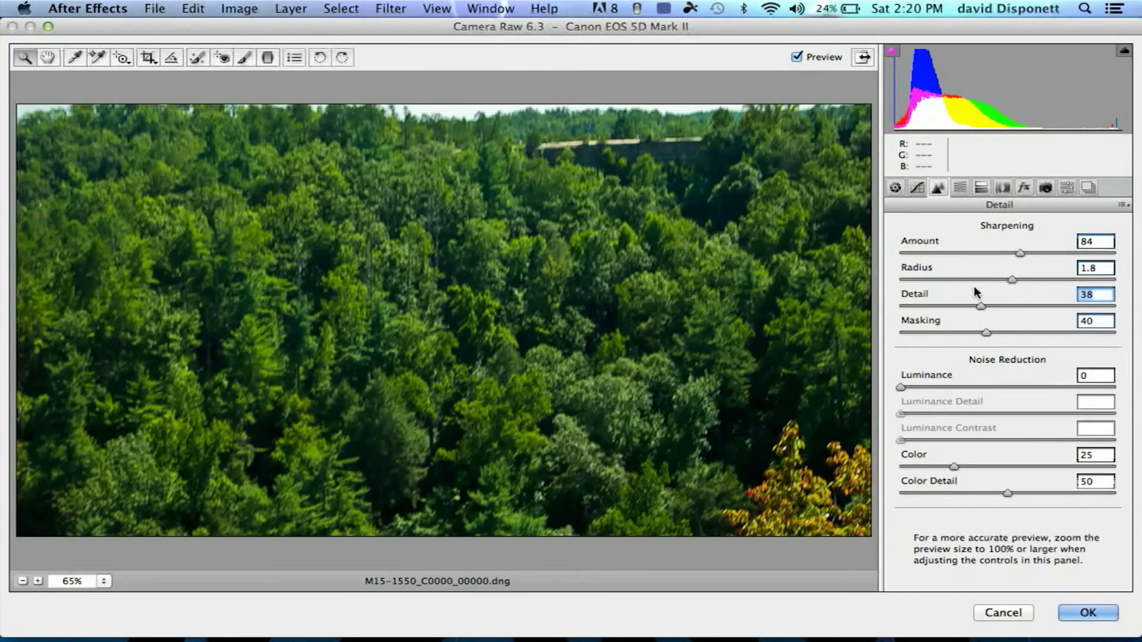
{"action": "left_click", "coordinate": [976, 279]}
{"action": "left_click", "coordinate": [978, 253]}
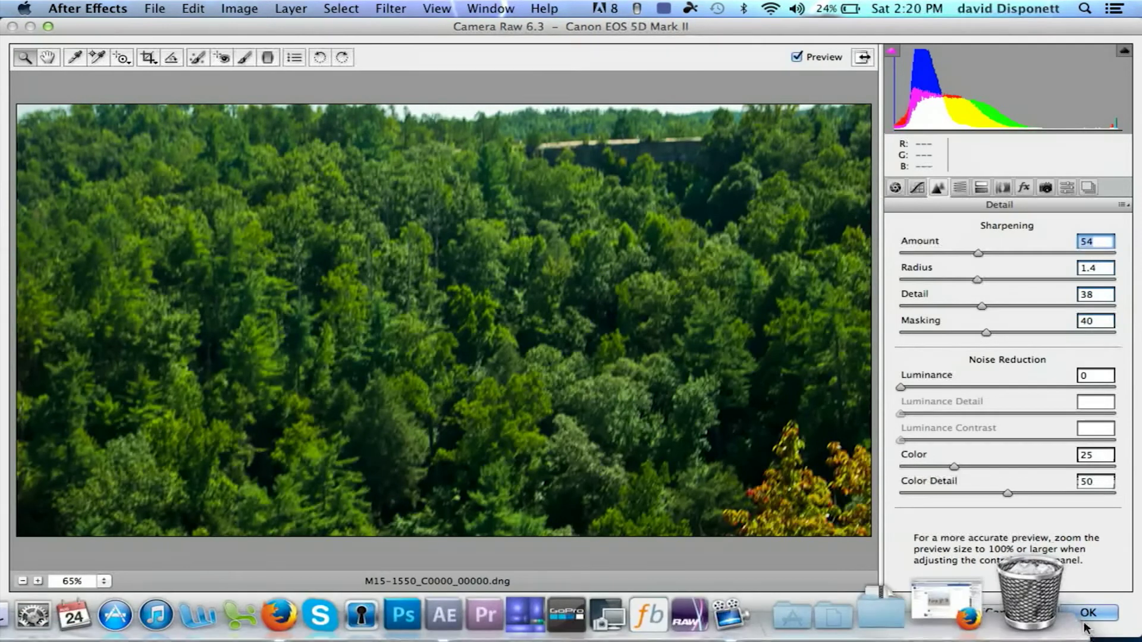
{"action": "left_click", "coordinate": [1103, 615]}
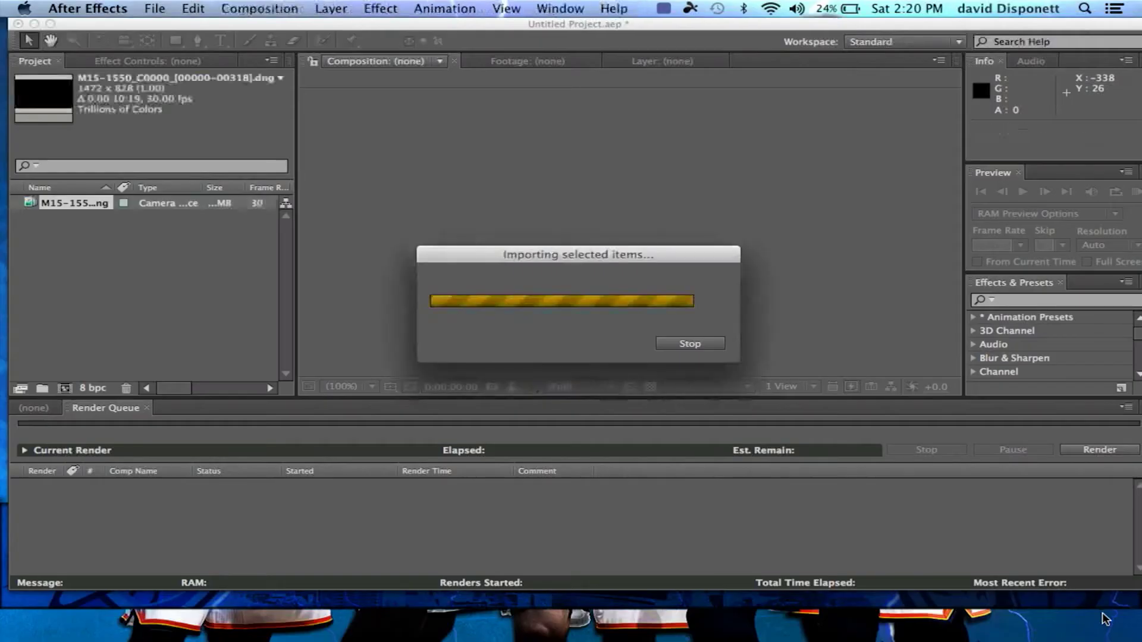
Preview the forest footage and drag it into the Render Queue as composition M15-1550_C0000
{"action": "double_click", "coordinate": [29, 205]}
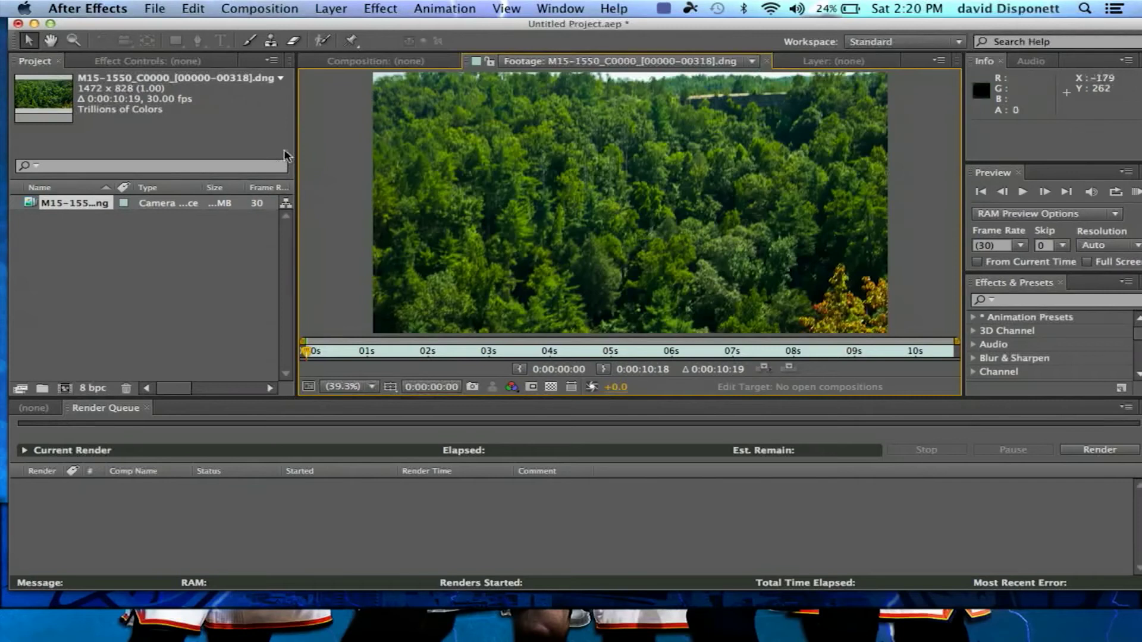
{"action": "left_click", "coordinate": [31, 205]}
{"action": "left_click_drag", "start_coordinate": [30, 206], "coordinate": [33, 516]}
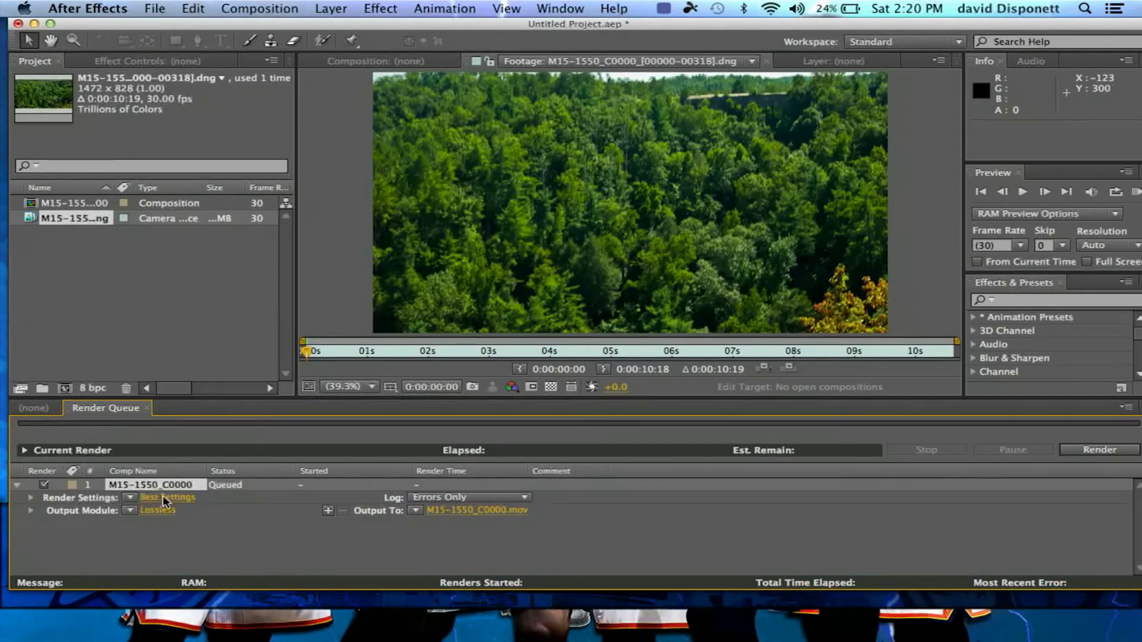
{"action": "left_click", "coordinate": [245, 12]}
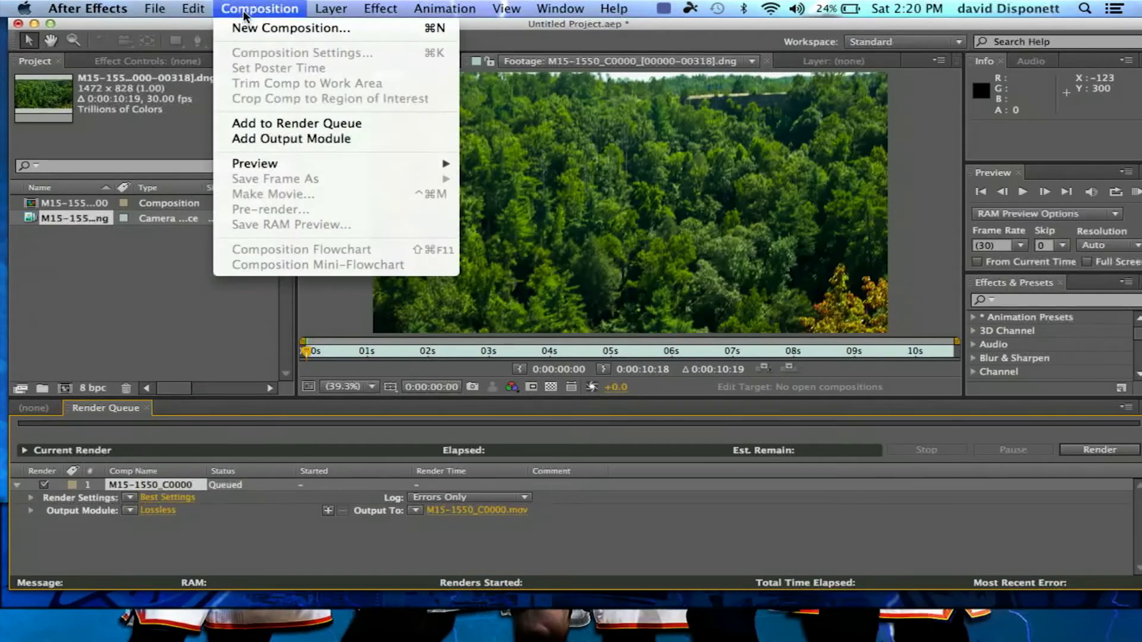
Delete the duplicate C0002 composition and its queue entry, then open Best Settings for M15-1550_C0000
{"action": "left_click", "coordinate": [305, 125]}
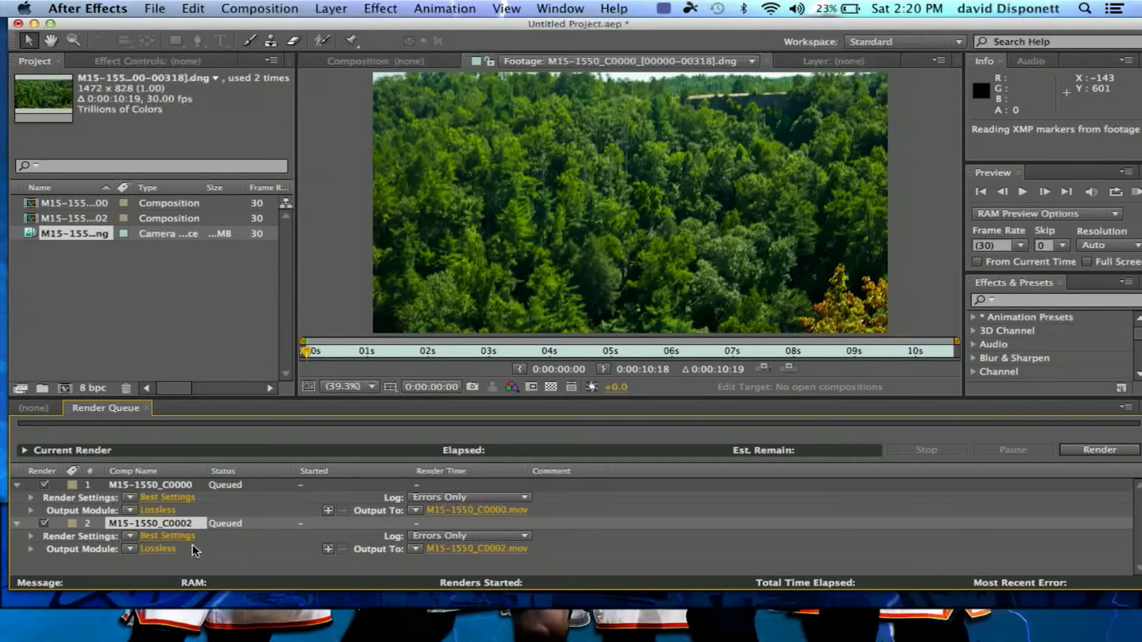
{"action": "left_click", "coordinate": [65, 218]}
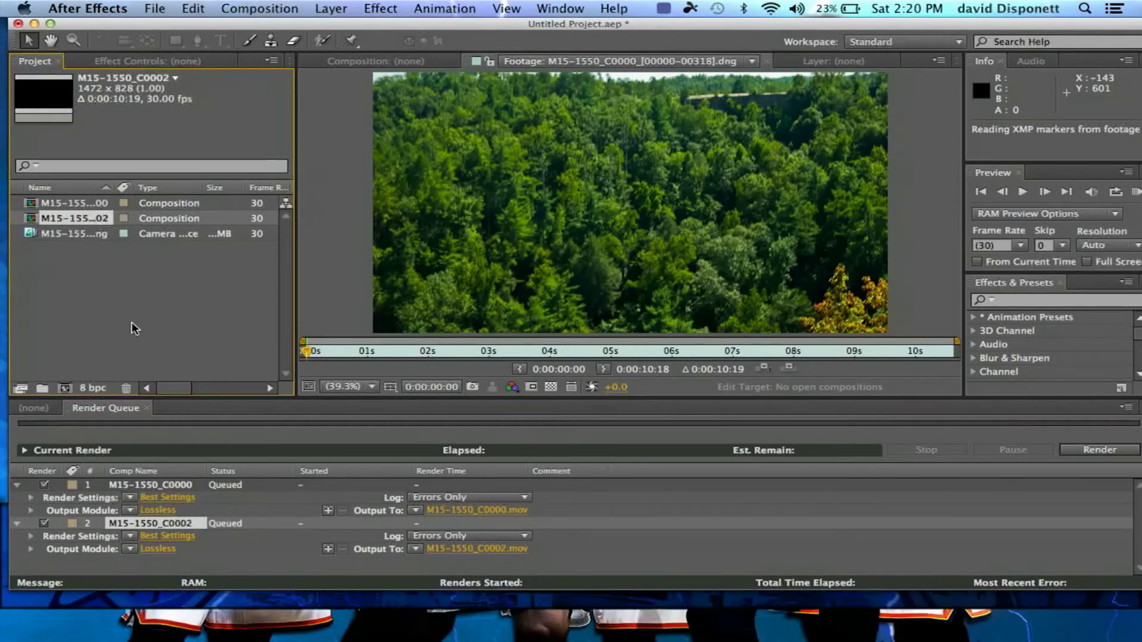
{"action": "key", "text": "Delete"}
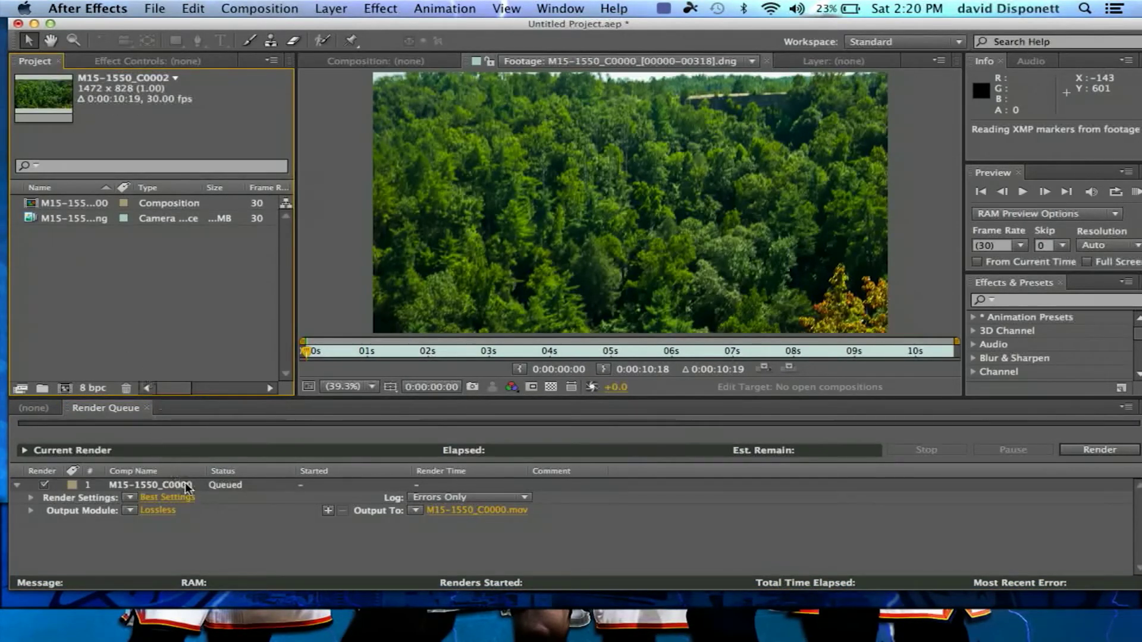
{"action": "left_click", "coordinate": [162, 498]}
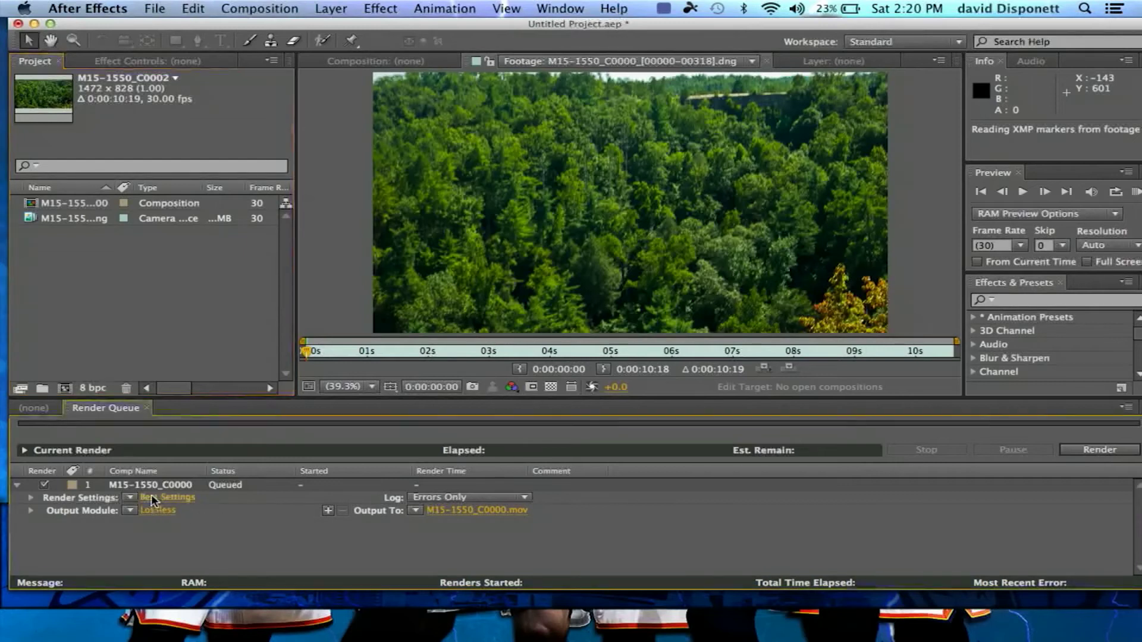
Keep Best quality and Full resolution, and set a custom 23.96 fps render frame rate
{"action": "left_click", "coordinate": [439, 136]}
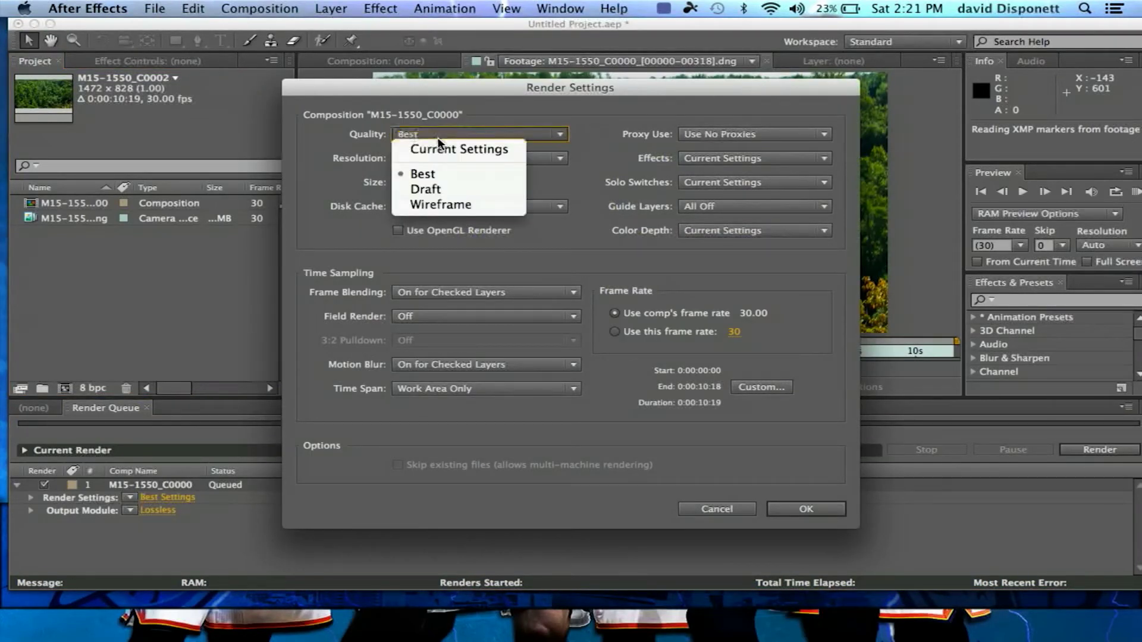
{"action": "left_click", "coordinate": [396, 172]}
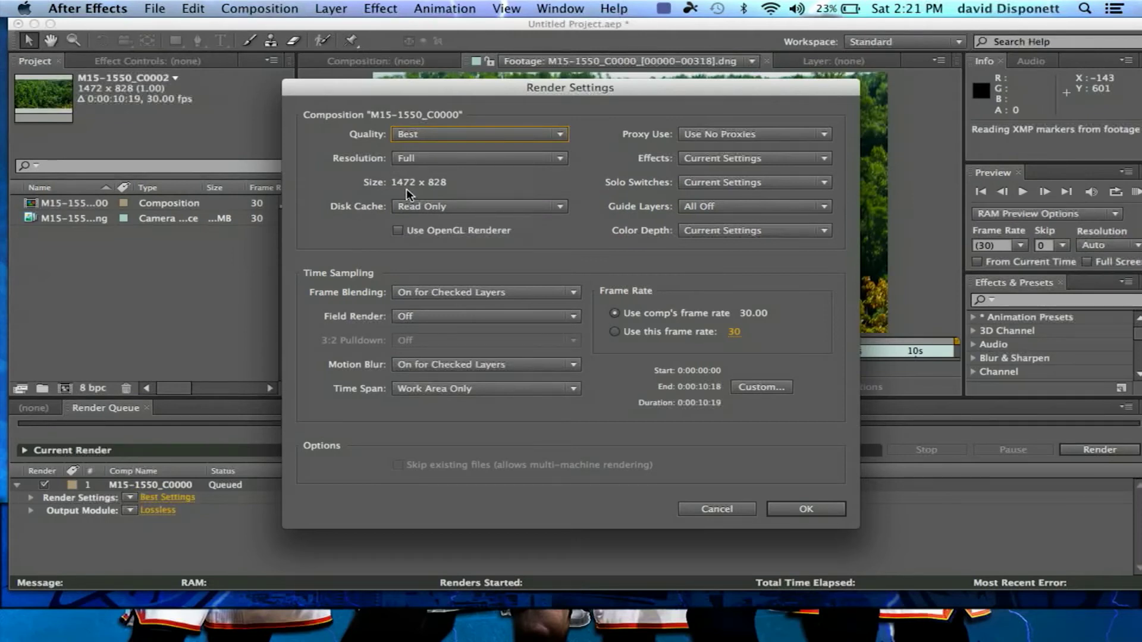
{"action": "left_click", "coordinate": [445, 161]}
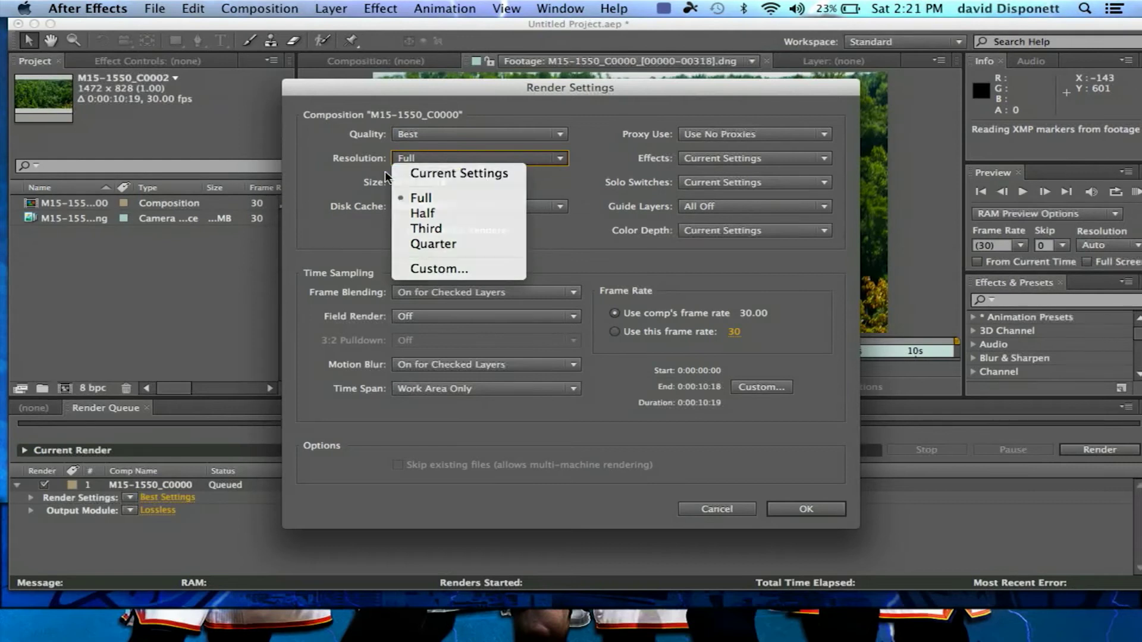
{"action": "left_click", "coordinate": [421, 197]}
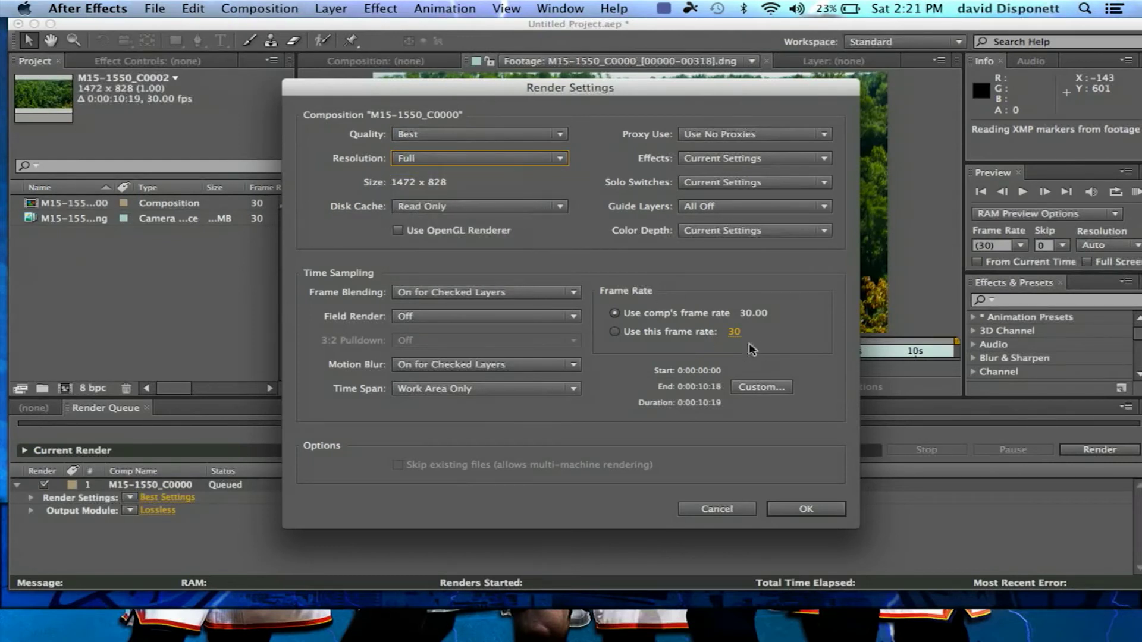
{"action": "left_click", "coordinate": [713, 333]}
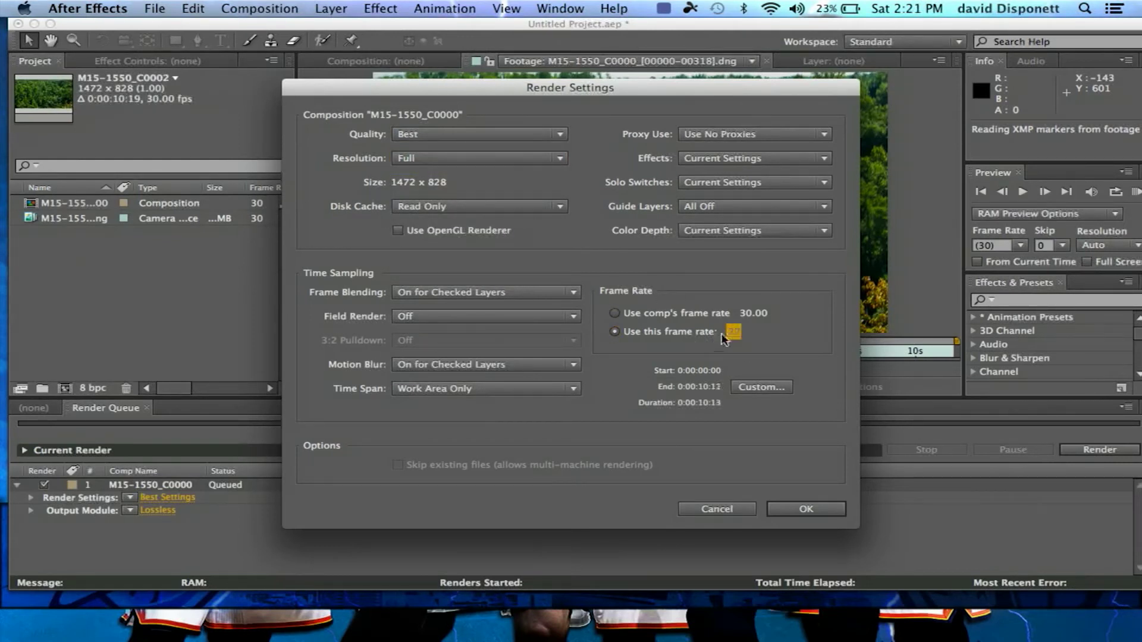
{"action": "left_click", "coordinate": [727, 334]}
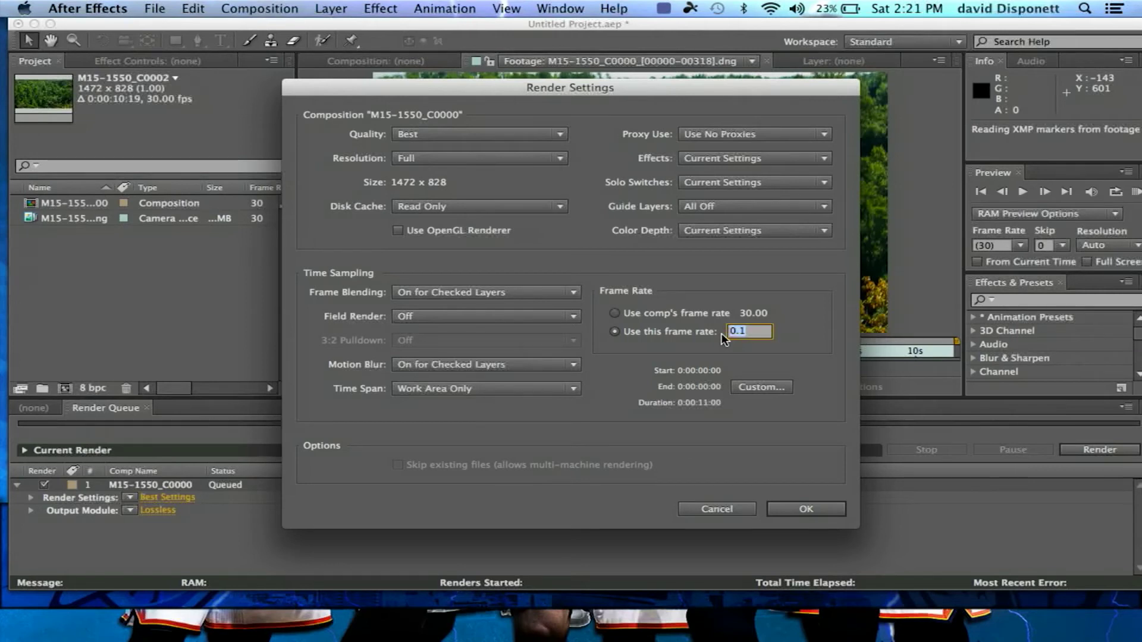
{"action": "key", "text": "BackSpace"}
{"action": "type", "text": "23.96"}
{"action": "left_click", "coordinate": [795, 337]}
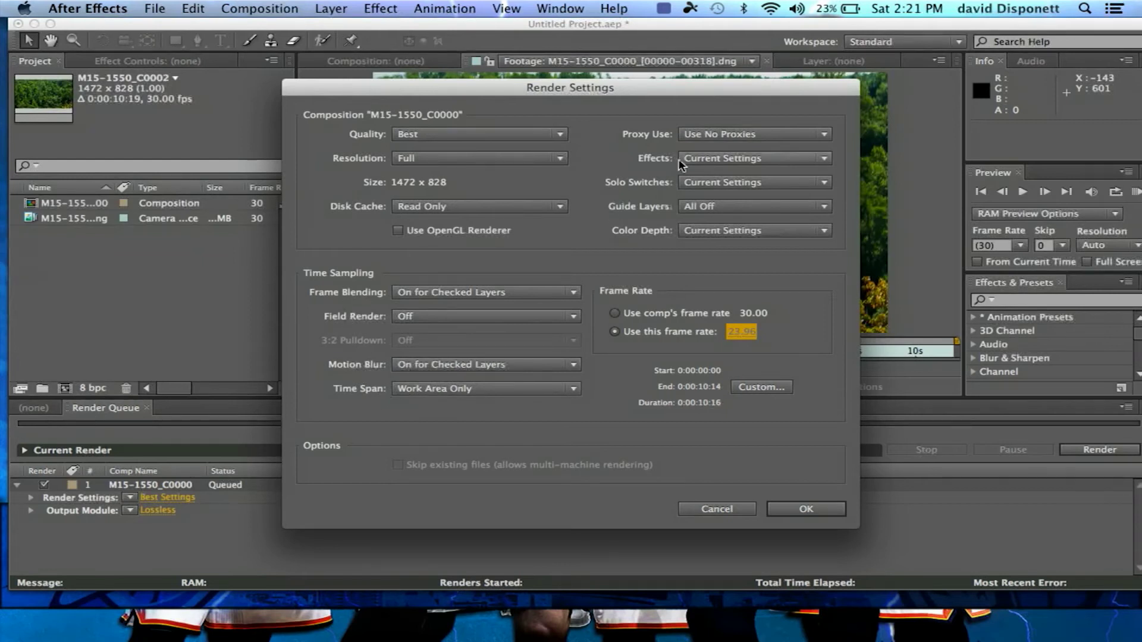
{"action": "left_click", "coordinate": [781, 512]}
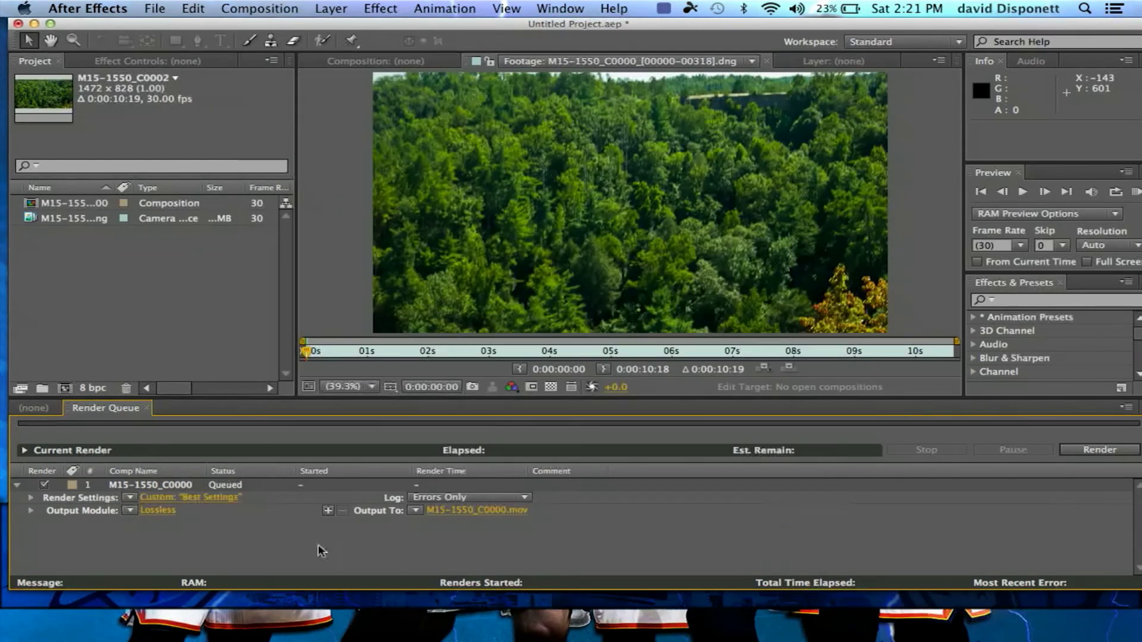
Change the output module format from Lossless to H.264
{"action": "left_click", "coordinate": [160, 511]}
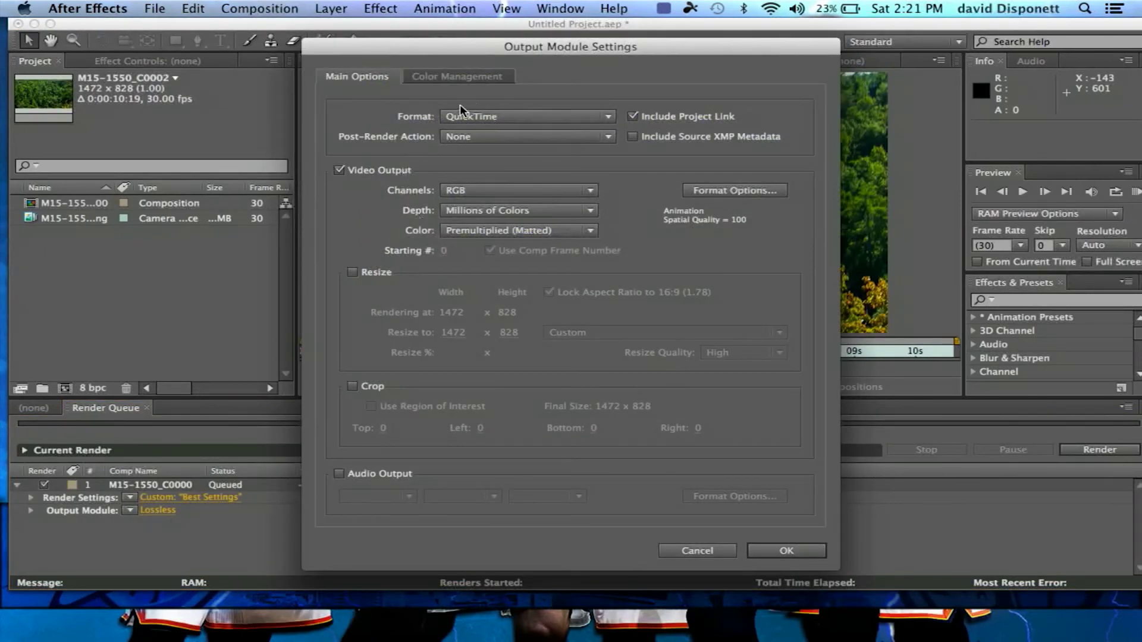
{"action": "left_click", "coordinate": [567, 117]}
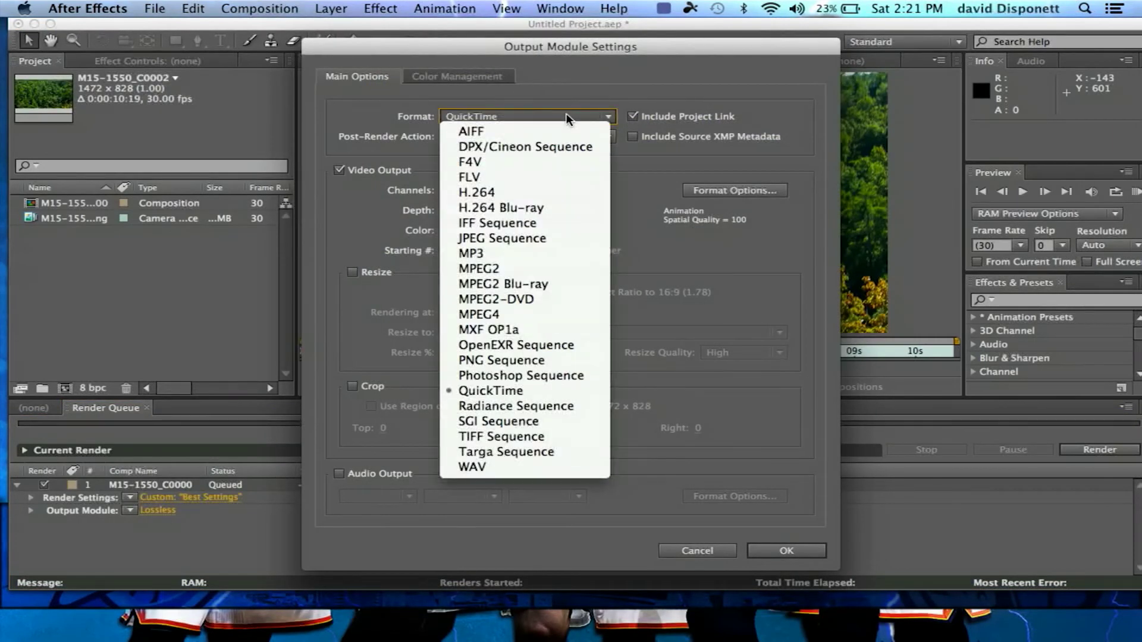
{"action": "left_click", "coordinate": [547, 192]}
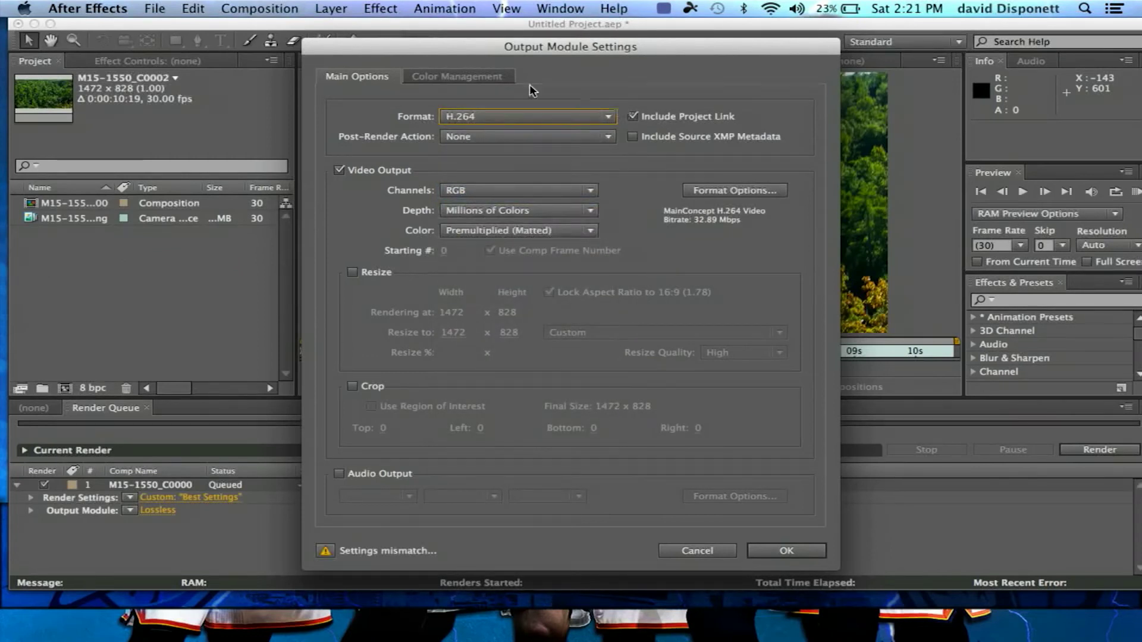
{"action": "left_click", "coordinate": [780, 552]}
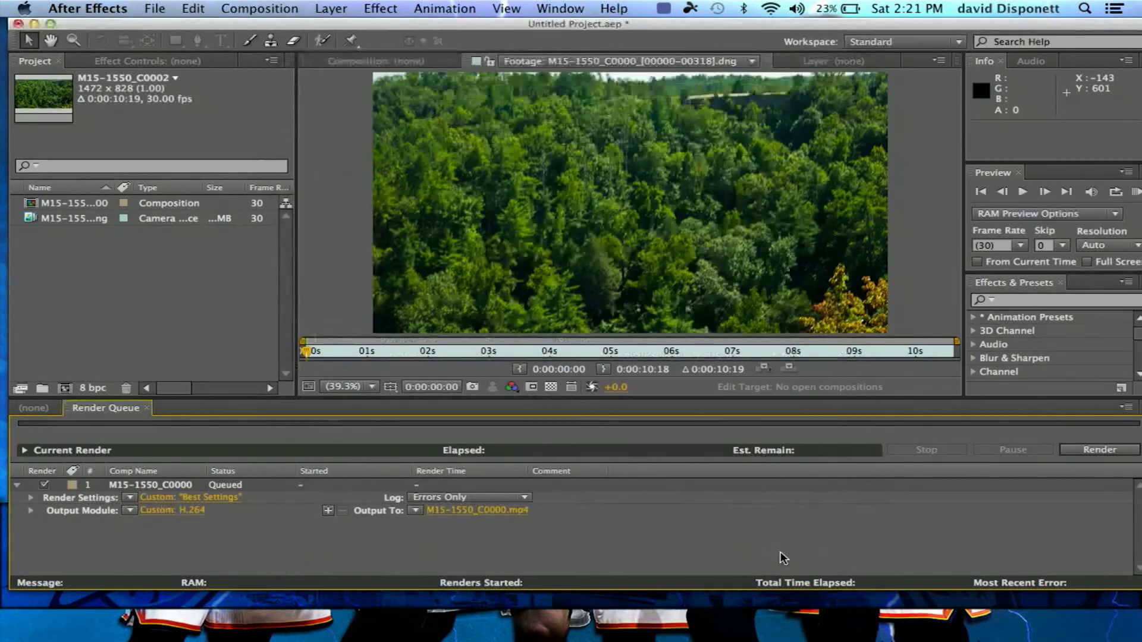
Save the output as M15-1550_C0000.mp4 in the RAW_MARK_II folder
{"action": "left_click", "coordinate": [455, 520]}
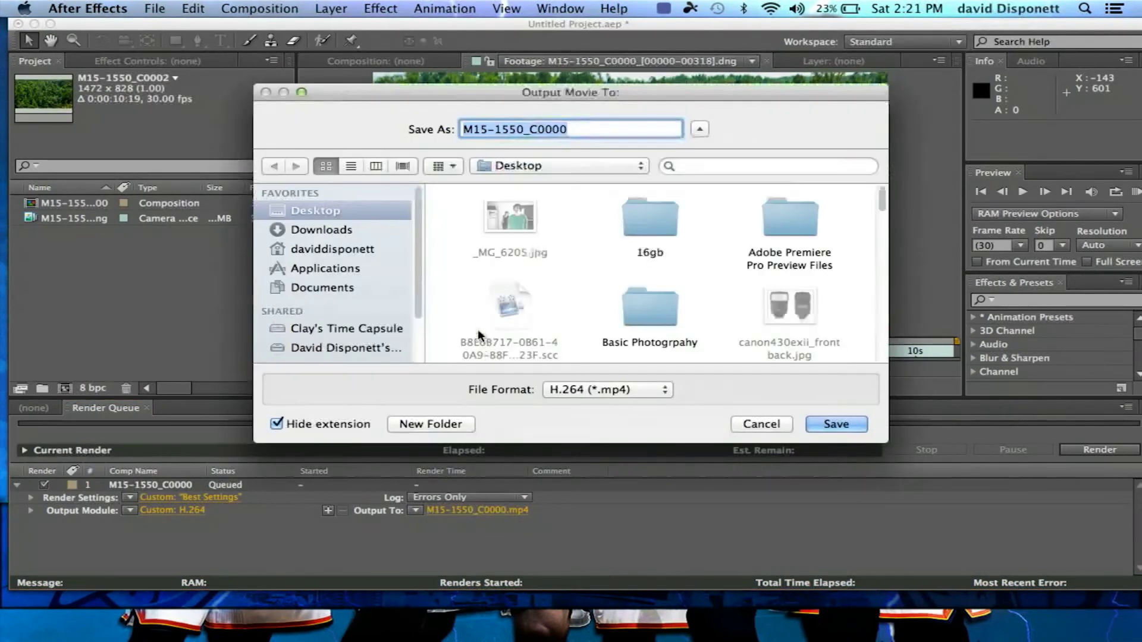
{"action": "scroll", "coordinate": [867, 201], "scroll_direction": "down", "scroll_amount": 15}
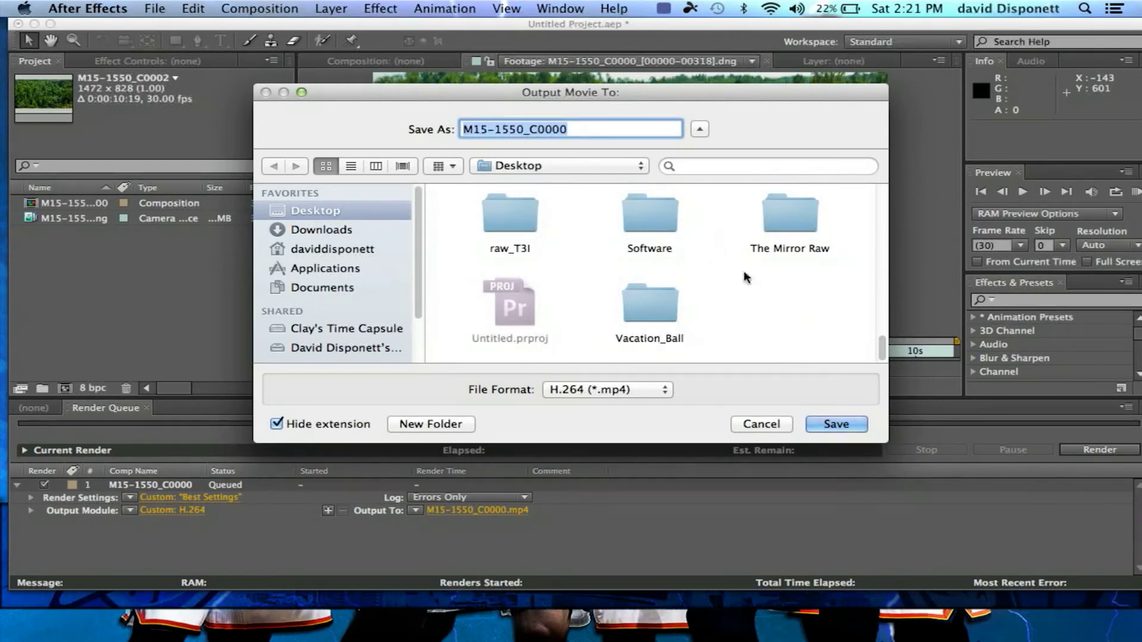
{"action": "left_click_drag", "start_coordinate": [881, 348], "coordinate": [880, 338]}
{"action": "scroll", "coordinate": [880, 333], "scroll_direction": "up", "scroll_amount": 3}
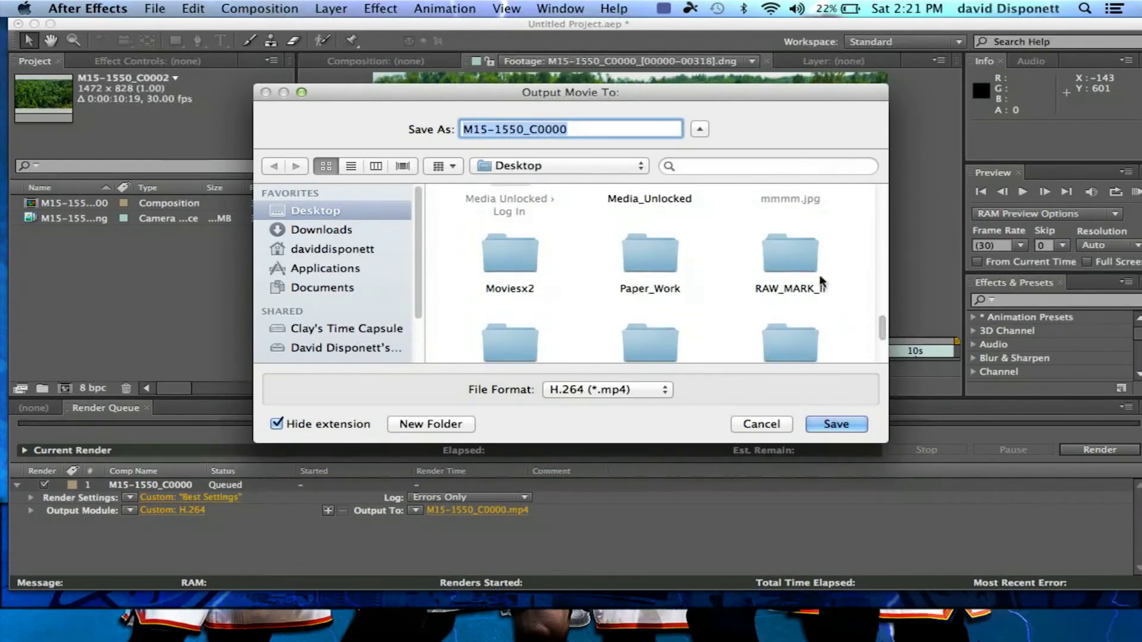
{"action": "double_click", "coordinate": [800, 256]}
{"action": "left_click", "coordinate": [836, 423]}
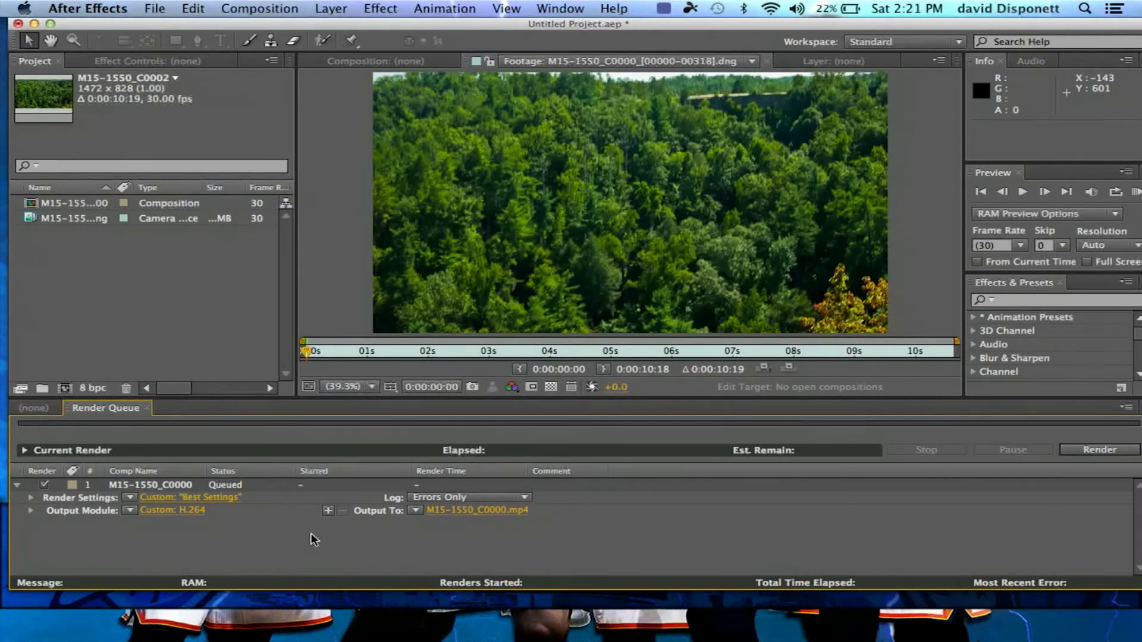
Render M15-1550_C0000 to MP4 and wait until it reads Done after 4 min 34 s
{"action": "left_click", "coordinate": [1100, 450]}
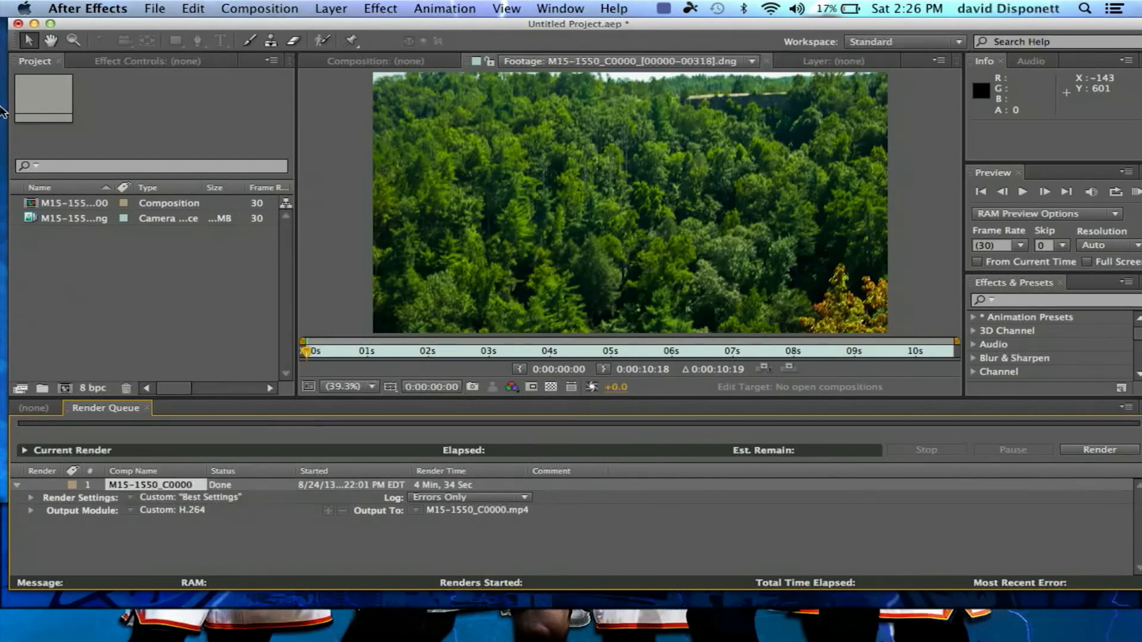
Open the RAW_MARK_II folder in Finder and select the rendered M15-1550_C0000.mp4
{"action": "left_click", "coordinate": [18, 23]}
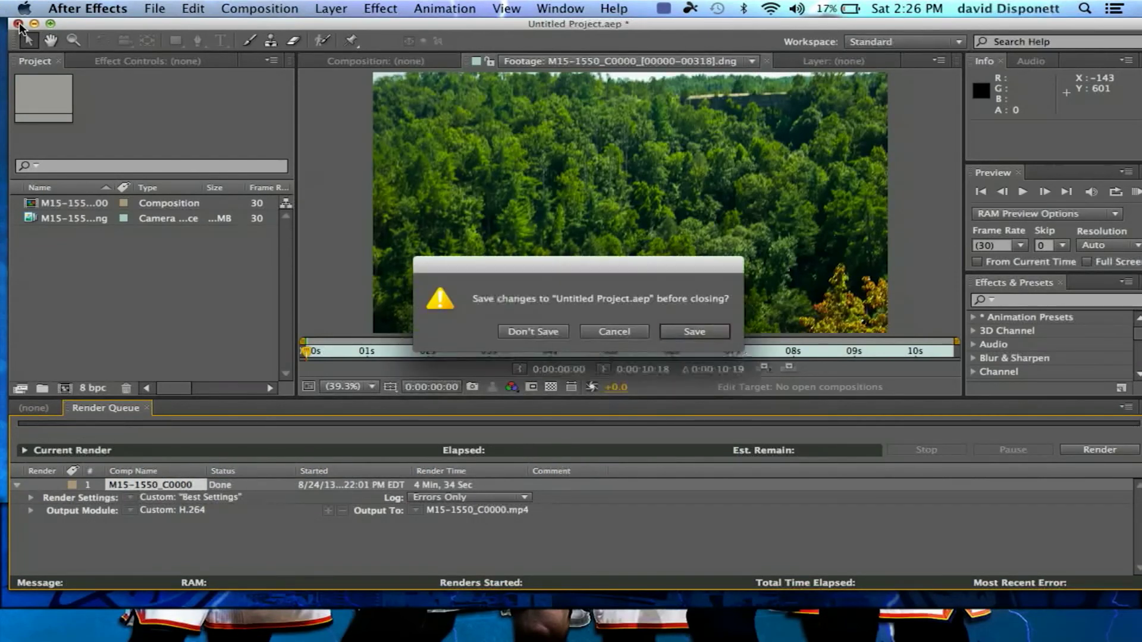
{"action": "left_click", "coordinate": [614, 331]}
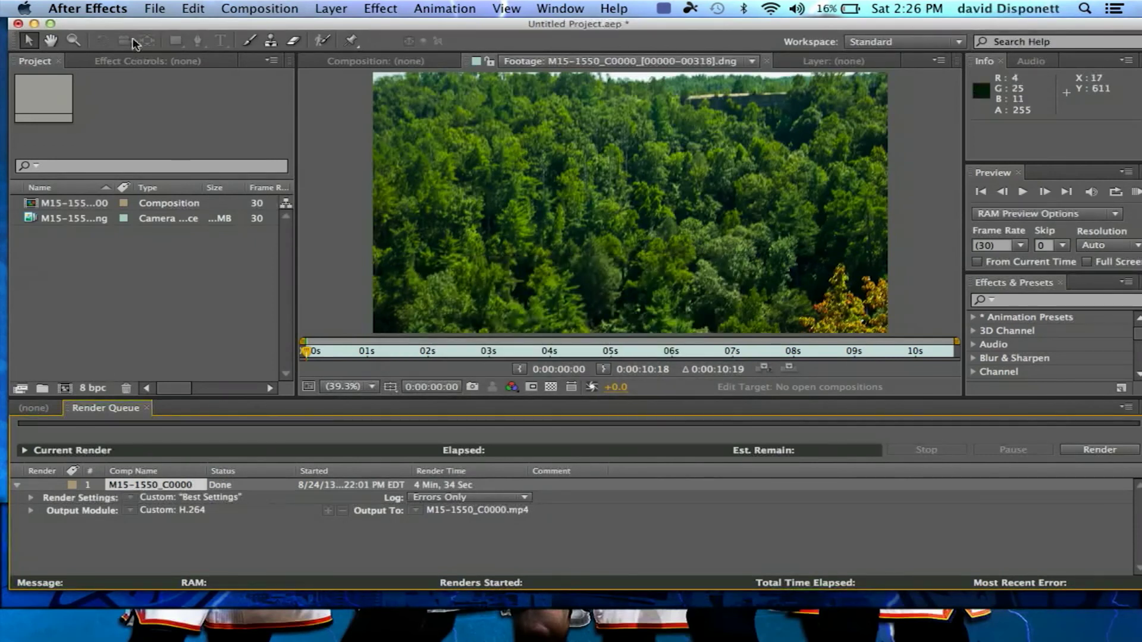
{"action": "left_click", "coordinate": [34, 24]}
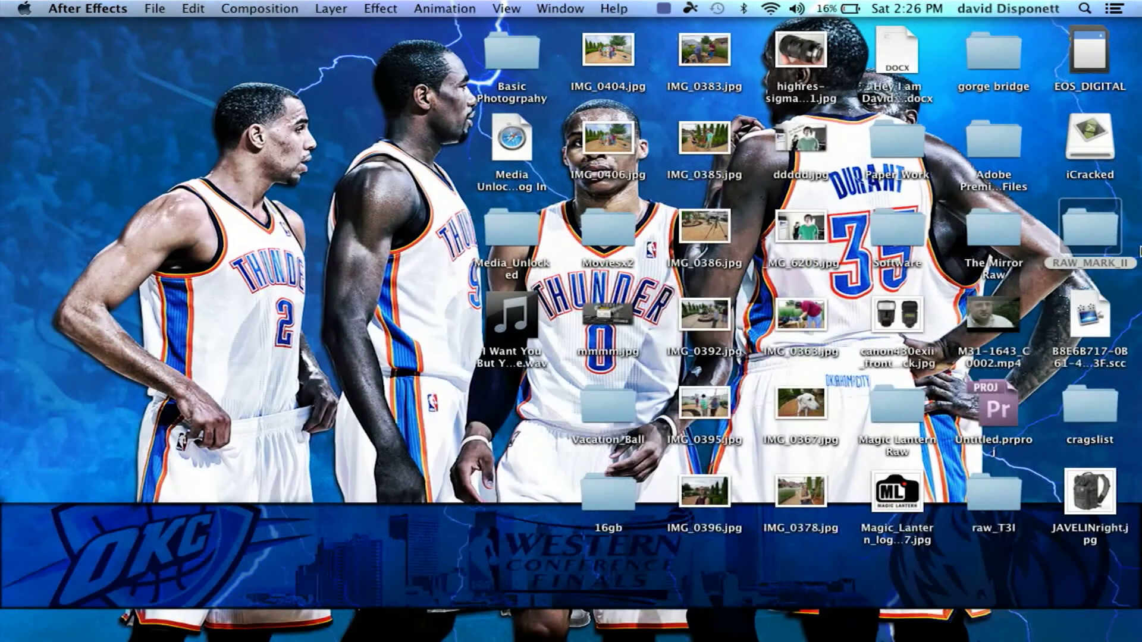
{"action": "double_click", "coordinate": [1109, 232]}
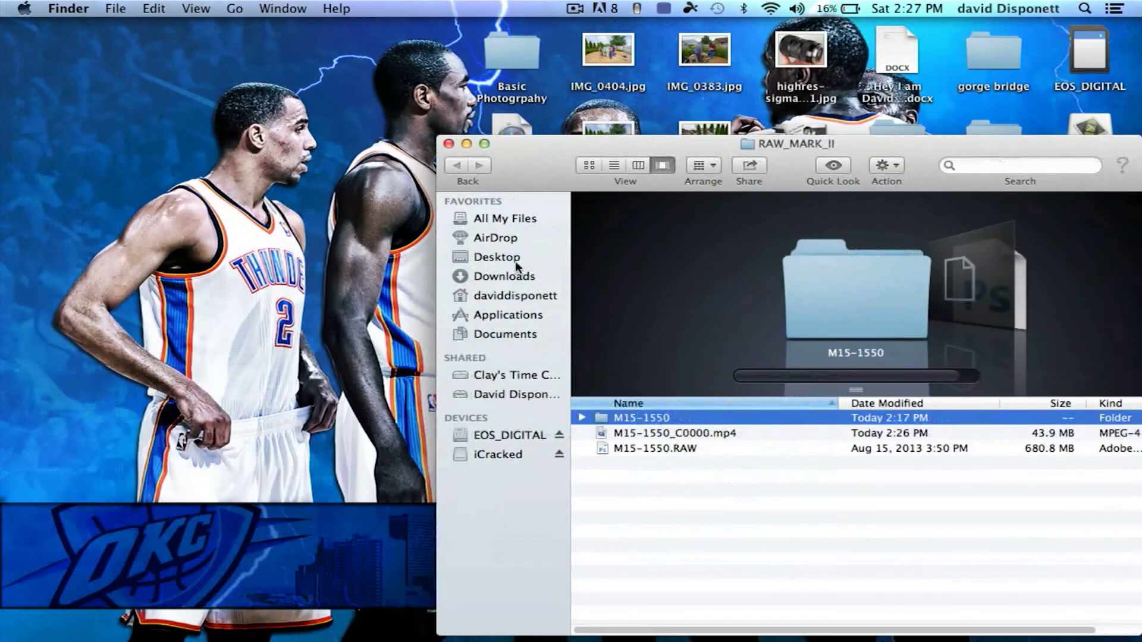
{"action": "left_click", "coordinate": [652, 434]}
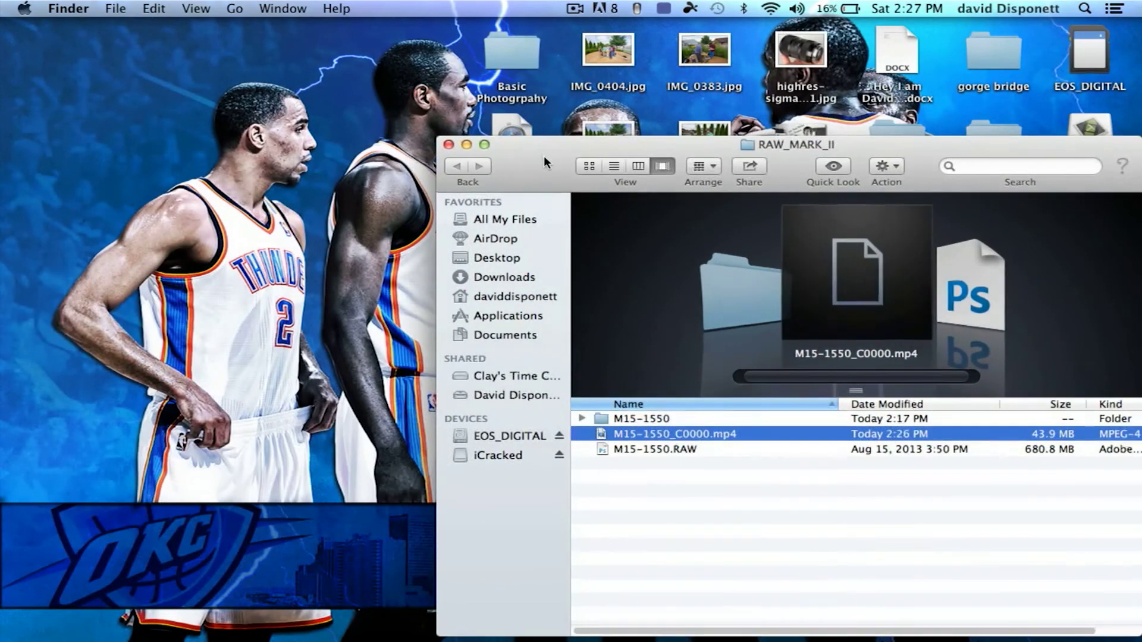
{"action": "left_click_drag", "start_coordinate": [543, 155], "coordinate": [344, 6]}
Close the After Effects project without saving and hide After Effects
{"action": "mouse_move", "coordinate": [440, 637]}
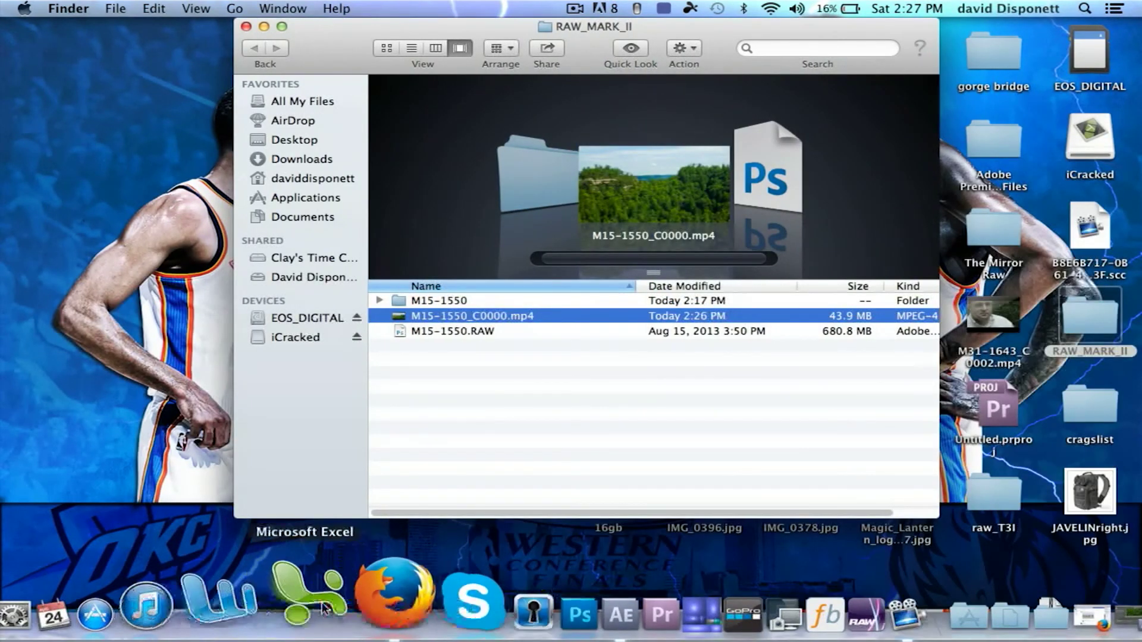
{"action": "right_click", "coordinate": [516, 616]}
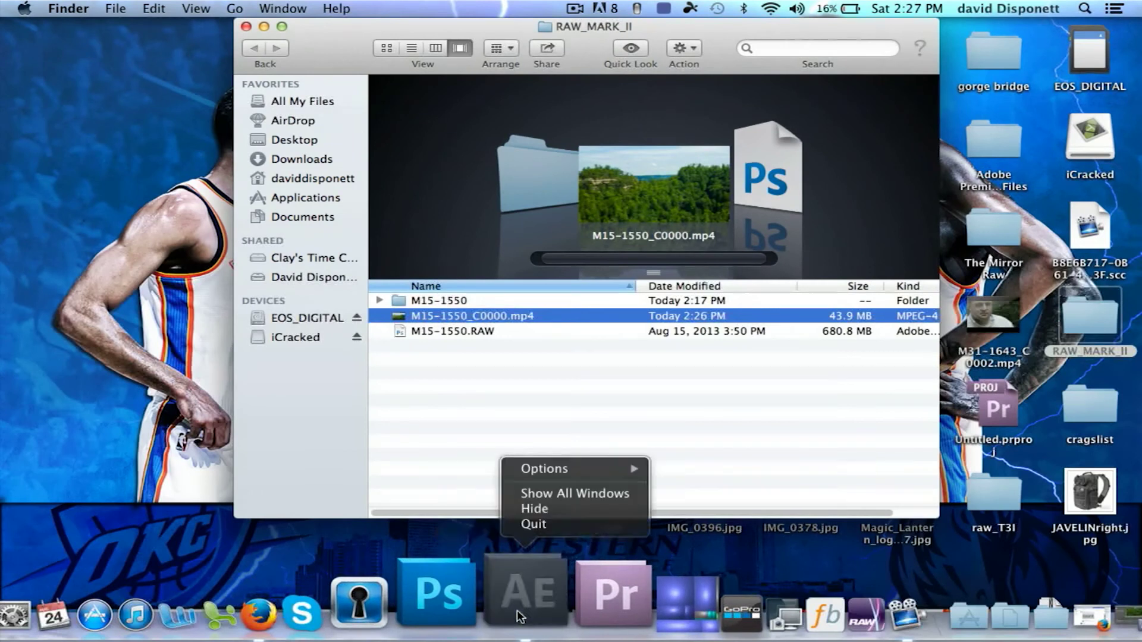
{"action": "left_click", "coordinate": [537, 621]}
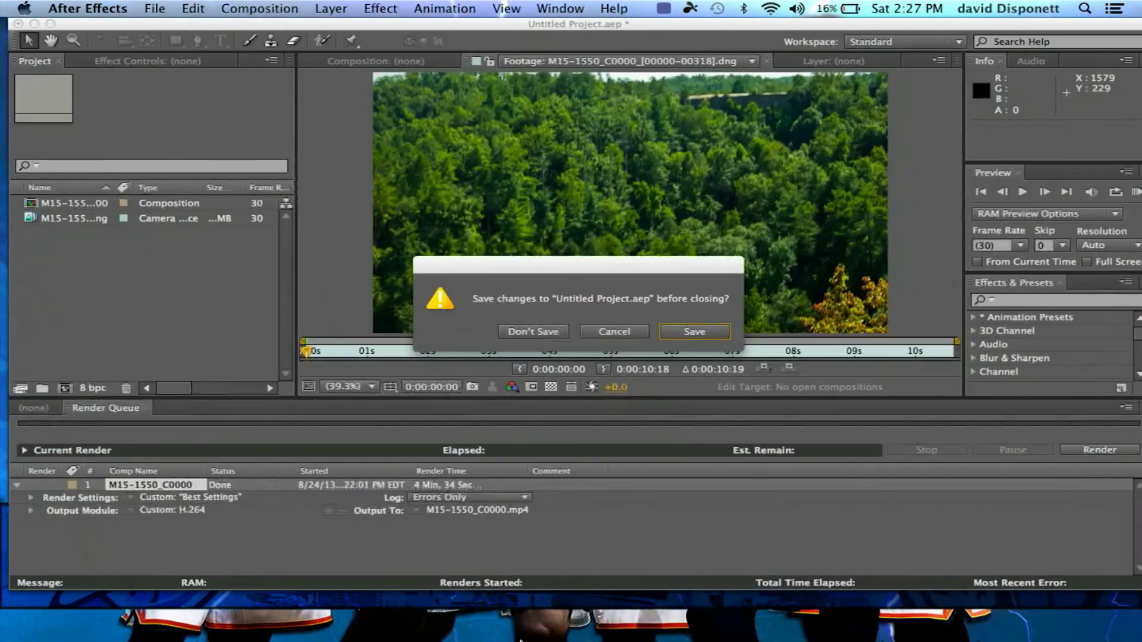
{"action": "left_click", "coordinate": [535, 403]}
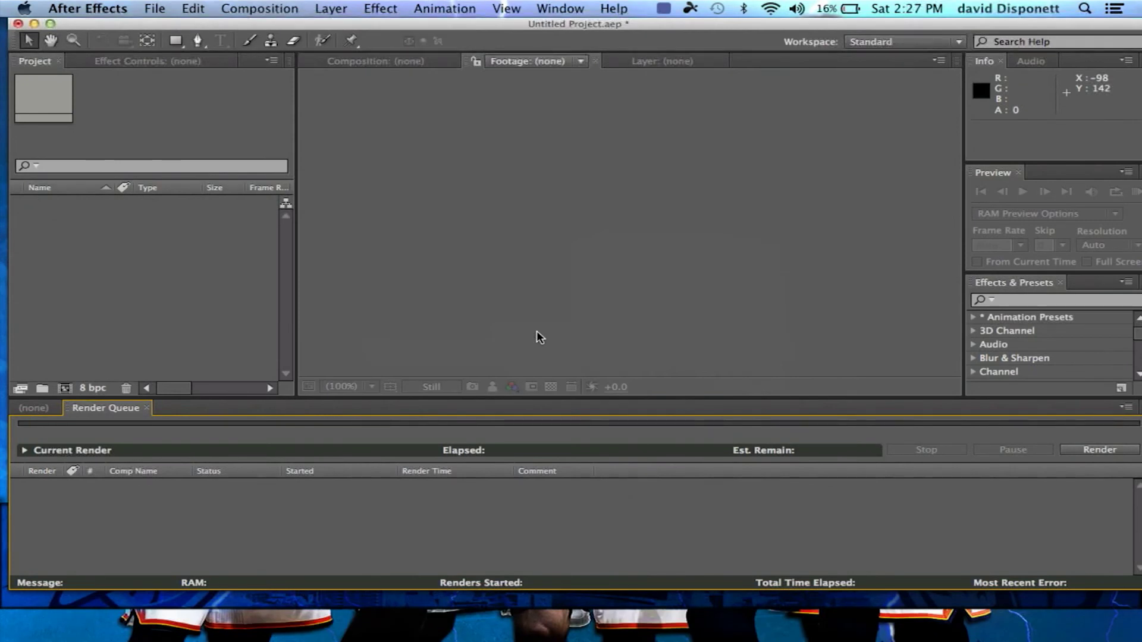
{"action": "key", "text": "super+q"}
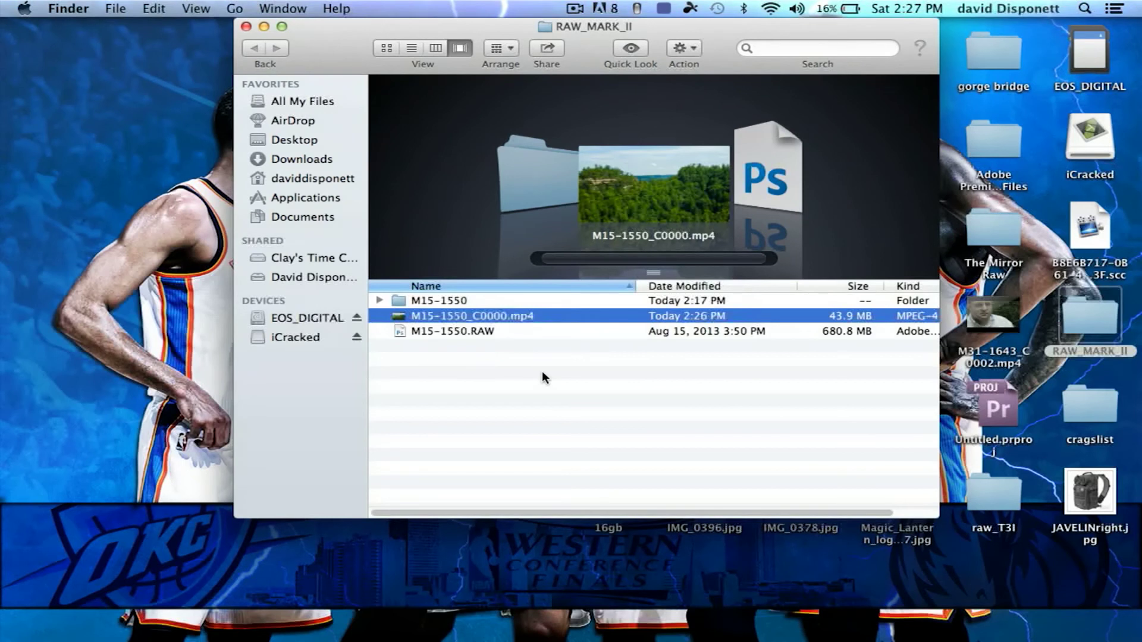
Play M15-1550_C0000.mp4 in VLC through its 10 seconds, then close the VLC window
{"action": "right_click", "coordinate": [455, 314]}
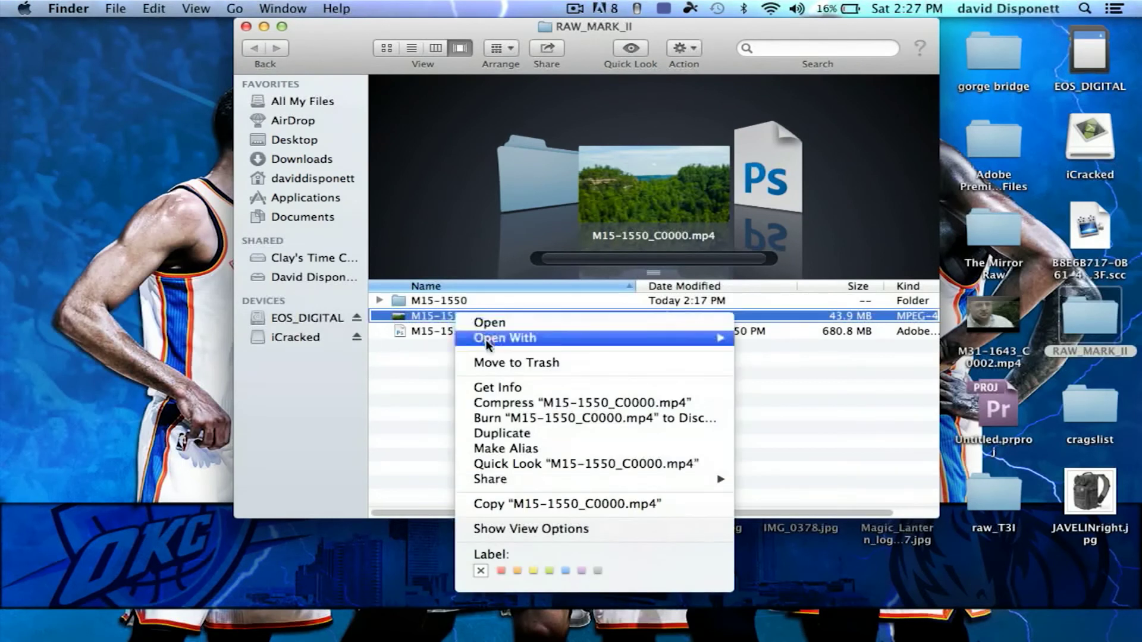
{"action": "mouse_move", "coordinate": [506, 338]}
{"action": "left_click", "coordinate": [827, 419]}
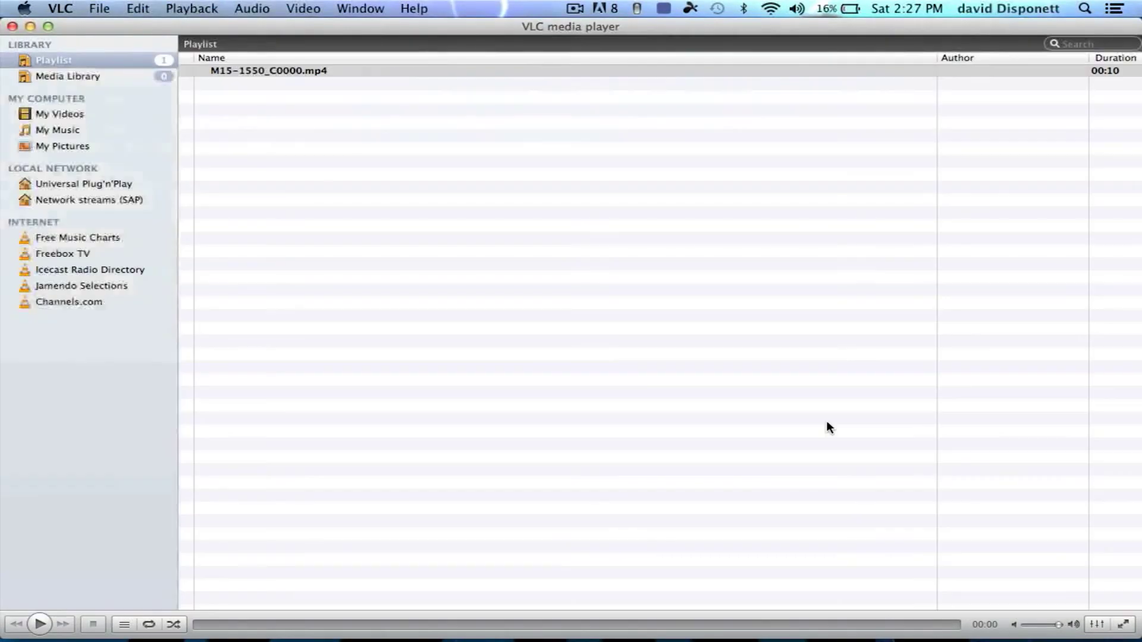
{"action": "left_click", "coordinate": [12, 26]}
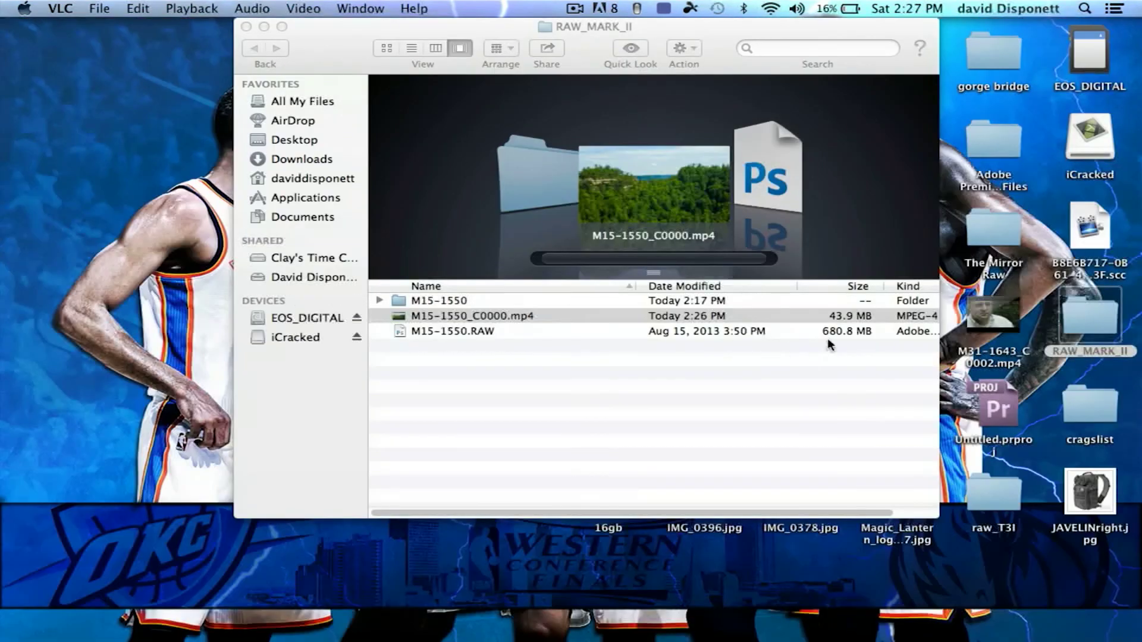